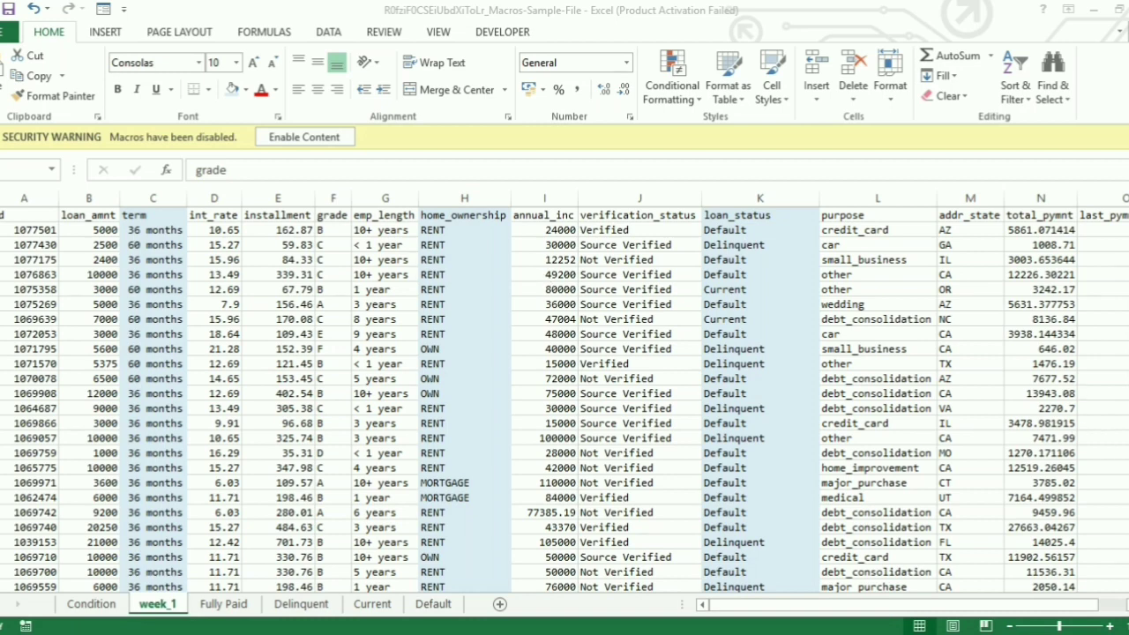
# Look over the Condition scenario table and the week_1 loan data sheet.
pyautogui.scroll(-3, 565, 397)
pyautogui.scroll(-2, 565, 397)
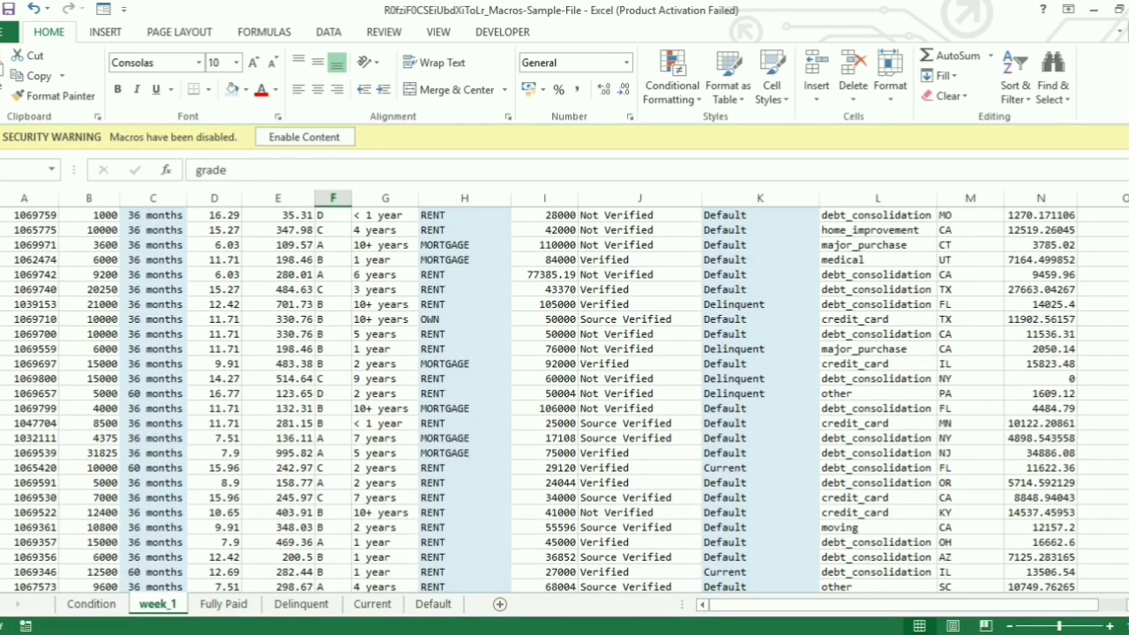
pyautogui.scroll(5, 565, 397)
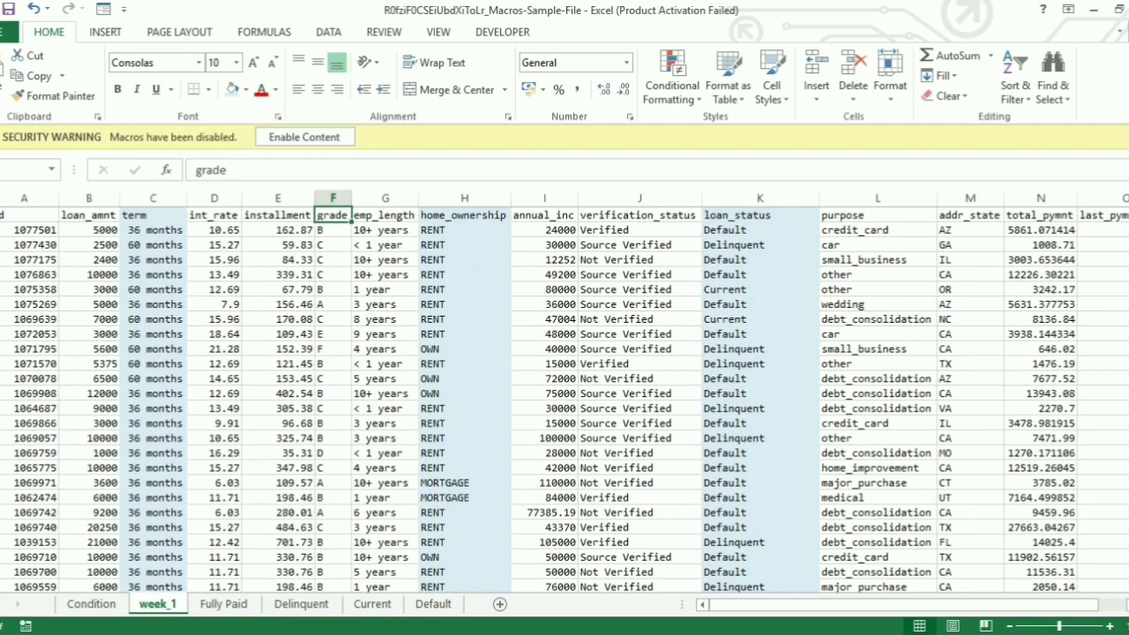
pyautogui.click(92, 605)
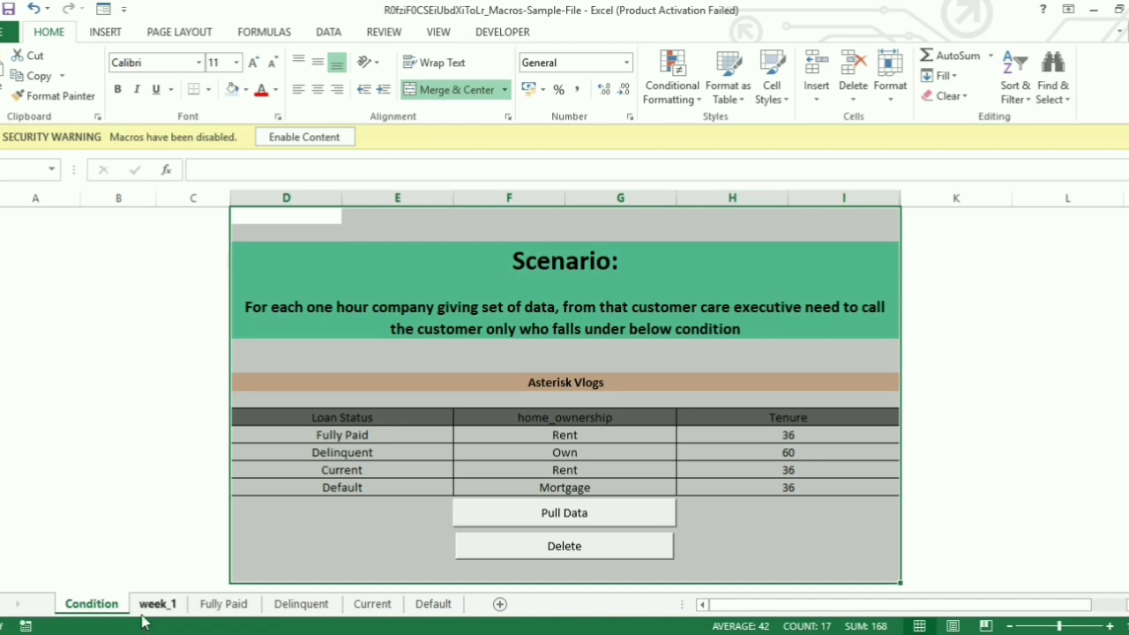
pyautogui.click(146, 610)
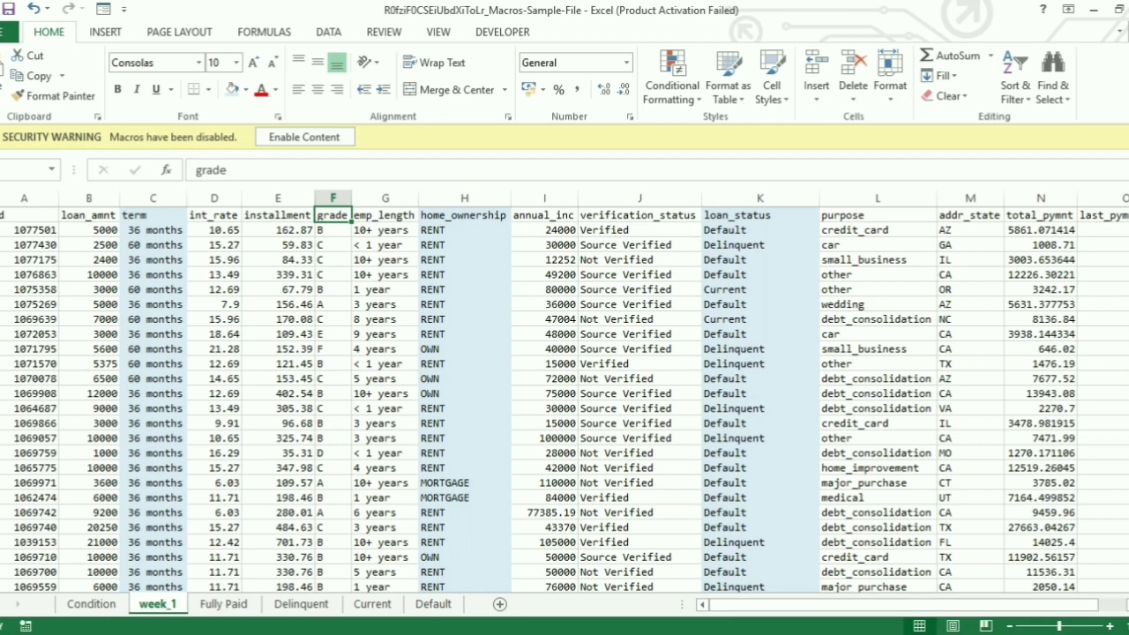
pyautogui.hotkey('ctrl', 'pageup')
# Check the empty Fully Paid and Delinquent sheets, then go back through Condition.
pyautogui.click(228, 607)
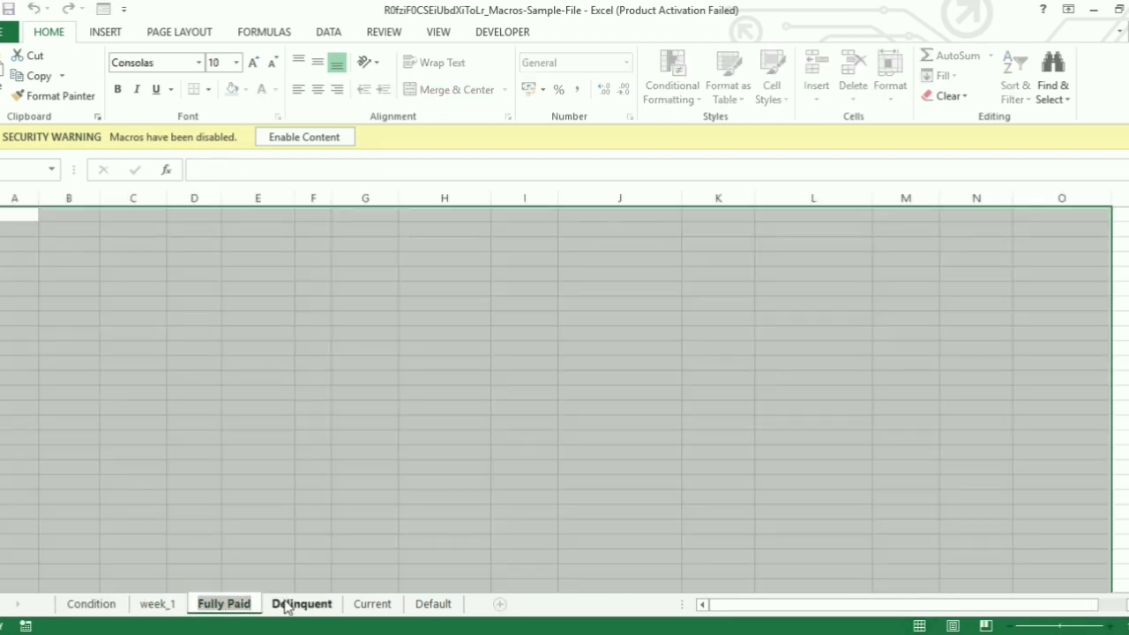
pyautogui.click(286, 606)
pyautogui.click(238, 604)
pyautogui.click(308, 605)
pyautogui.click(240, 606)
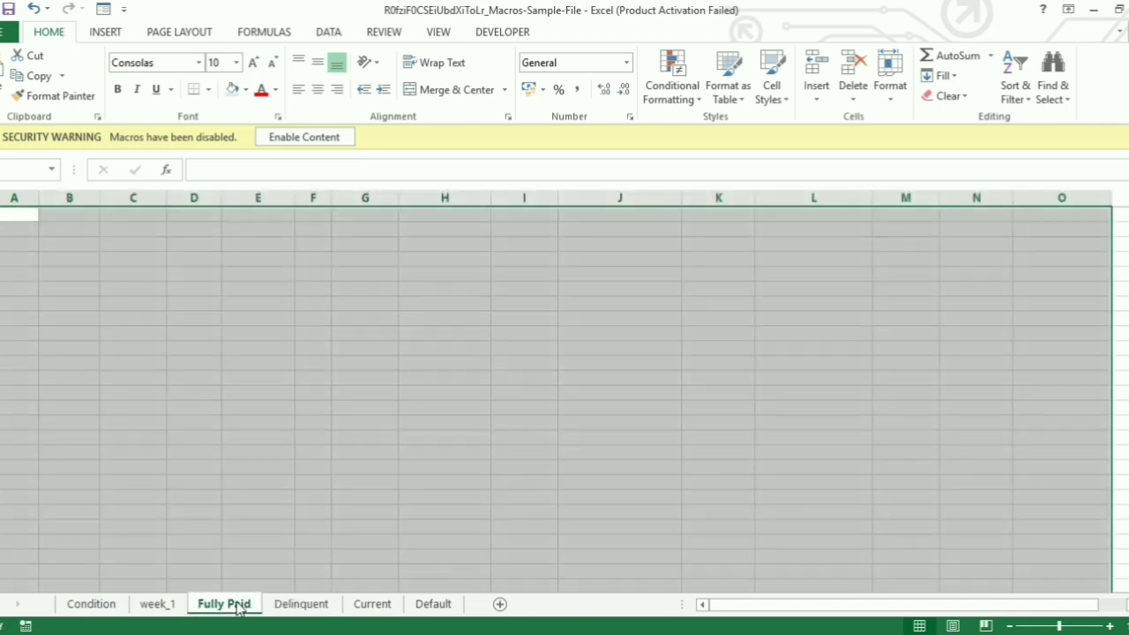
pyautogui.click(126, 608)
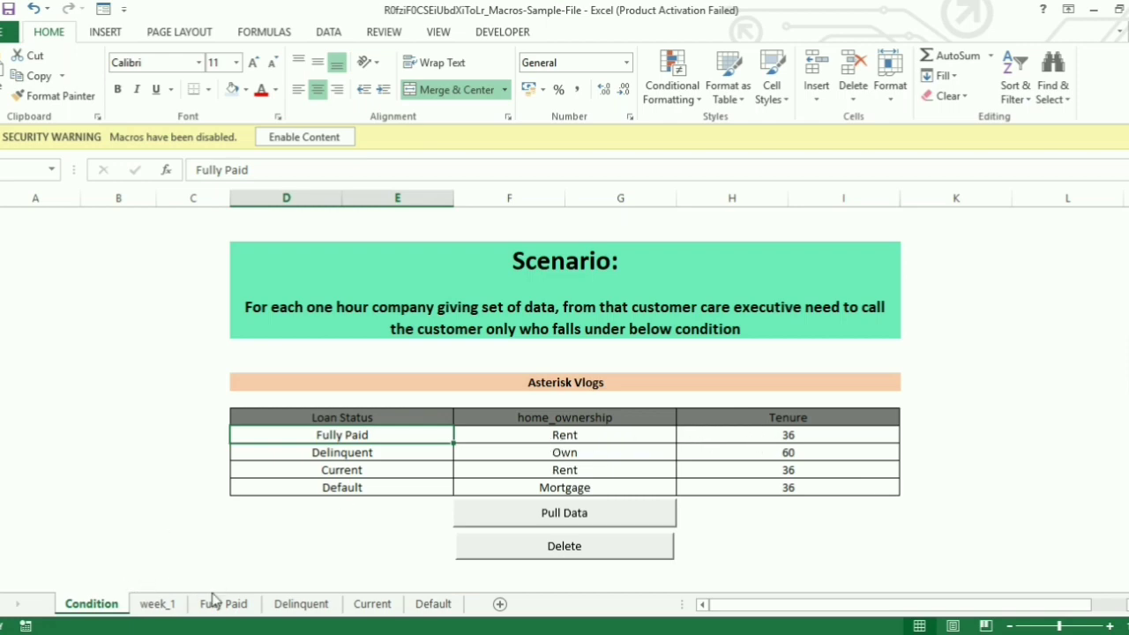
pyautogui.click(179, 606)
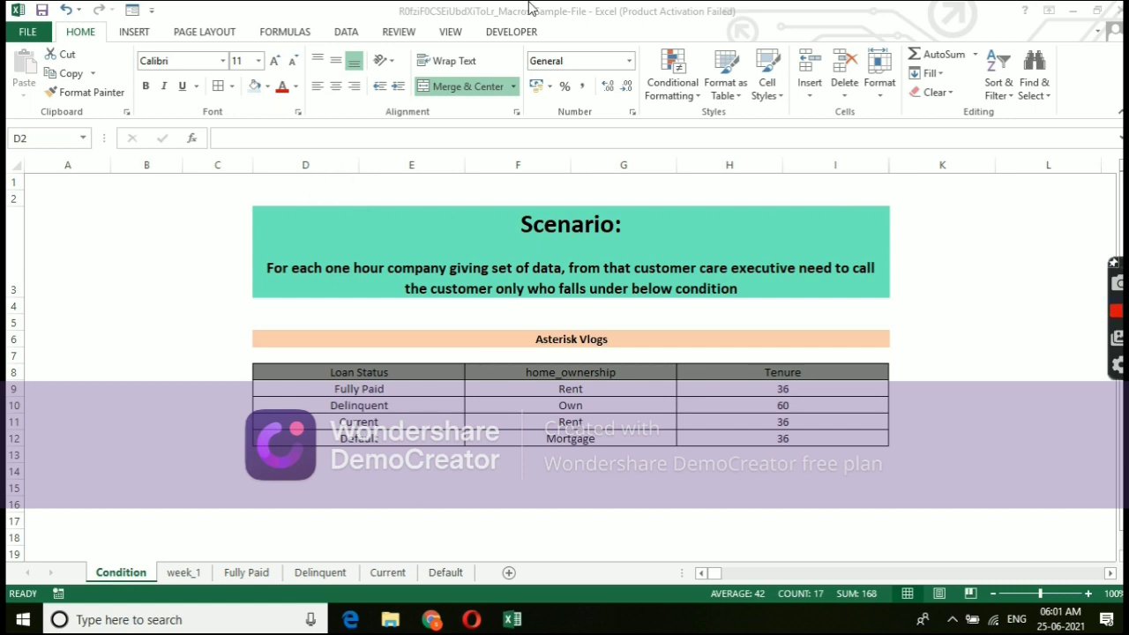
# Select the D2:I17 scenario block, then open Excel Options from the File backstage.
pyautogui.hotkey('ctrl', 'a')
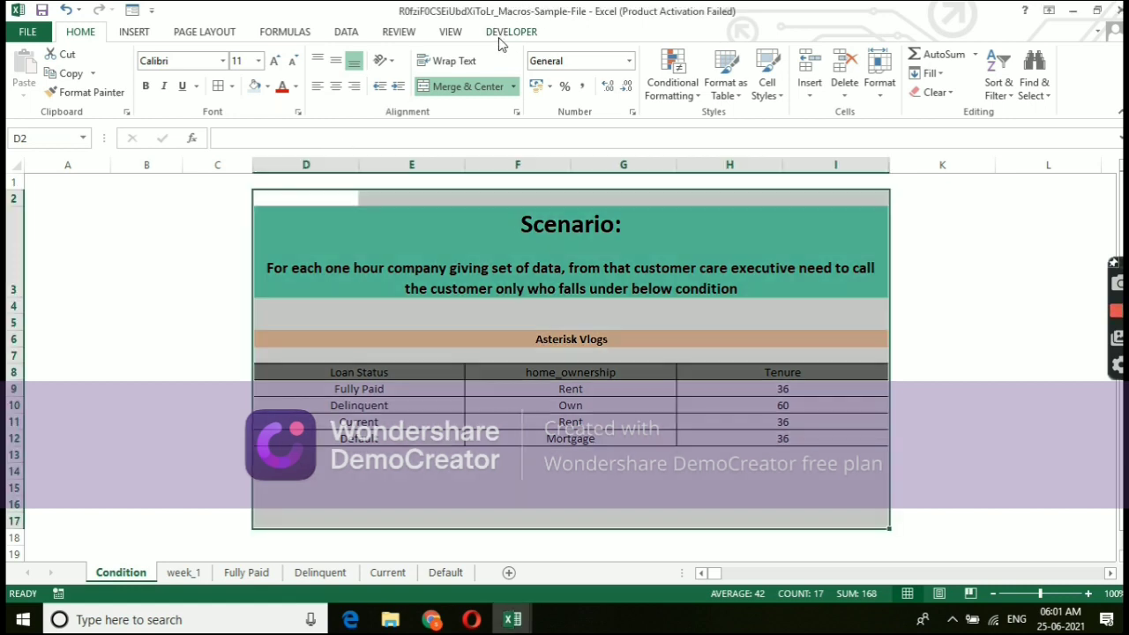
pyautogui.click(500, 35)
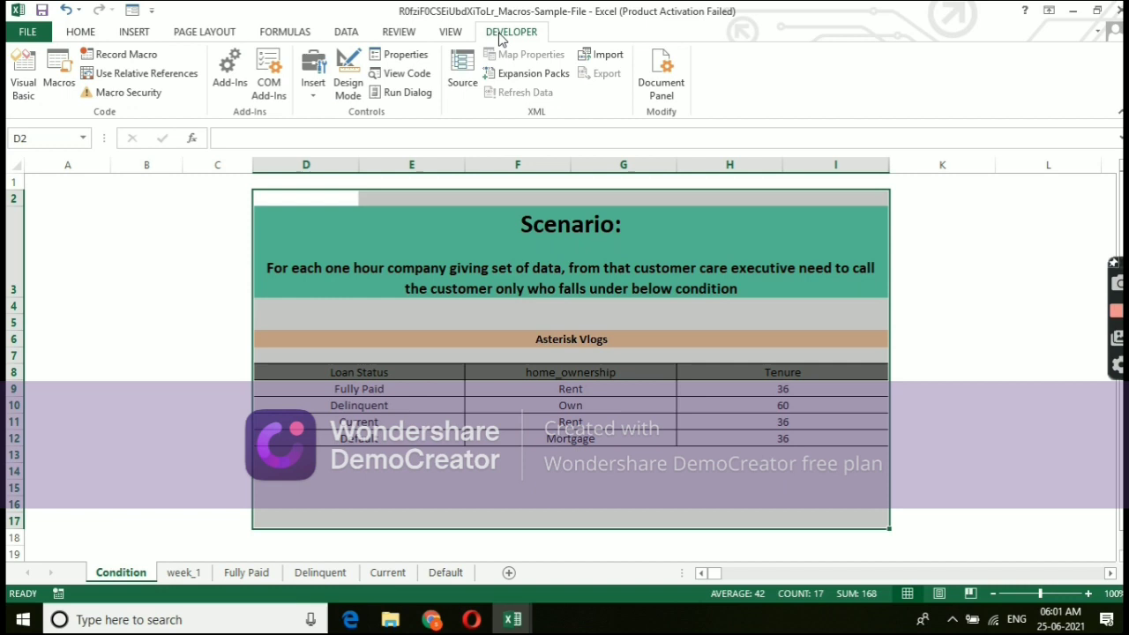
pyautogui.click(33, 32)
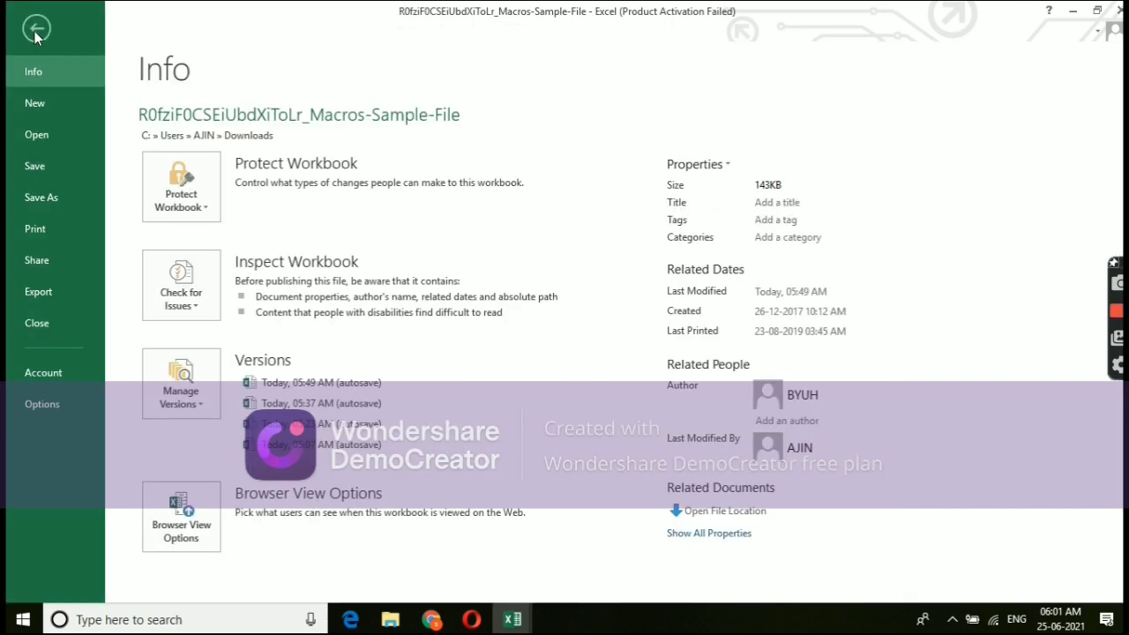
pyautogui.click(49, 405)
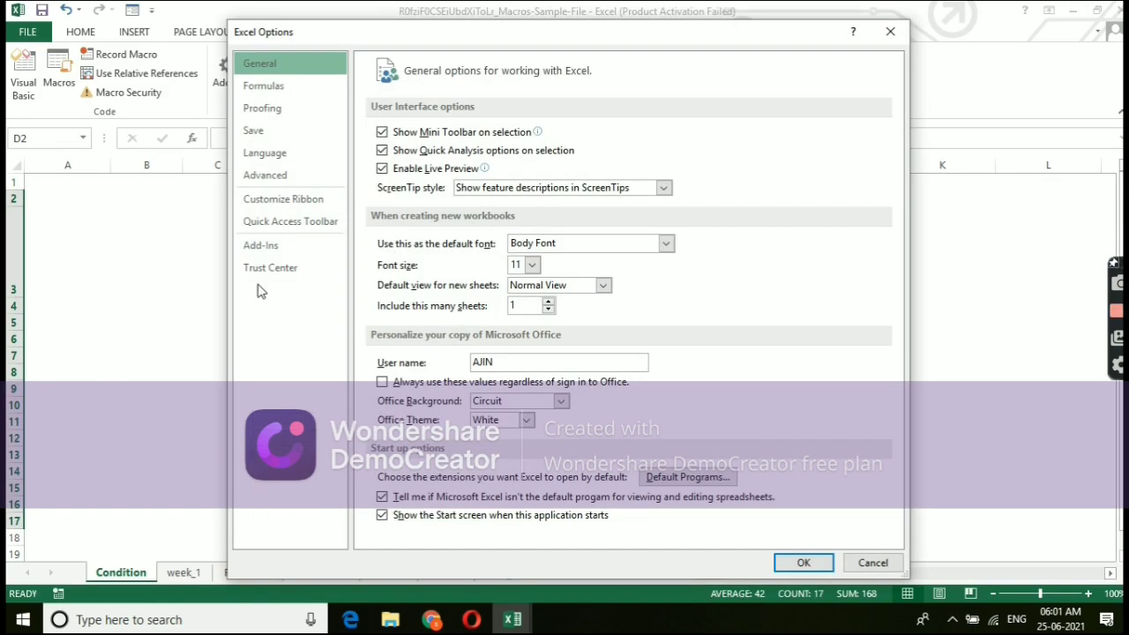
# Keep Developer checked in Customize Ribbon's Main Tabs list and close Excel Options.
pyautogui.click(284, 199)
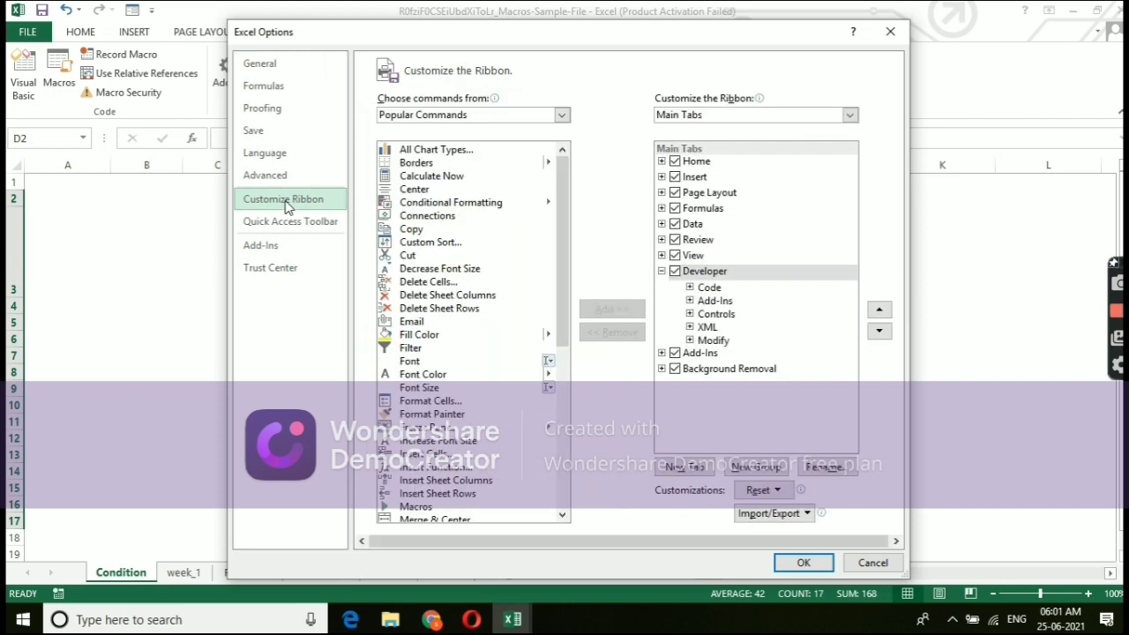
pyautogui.click(666, 116)
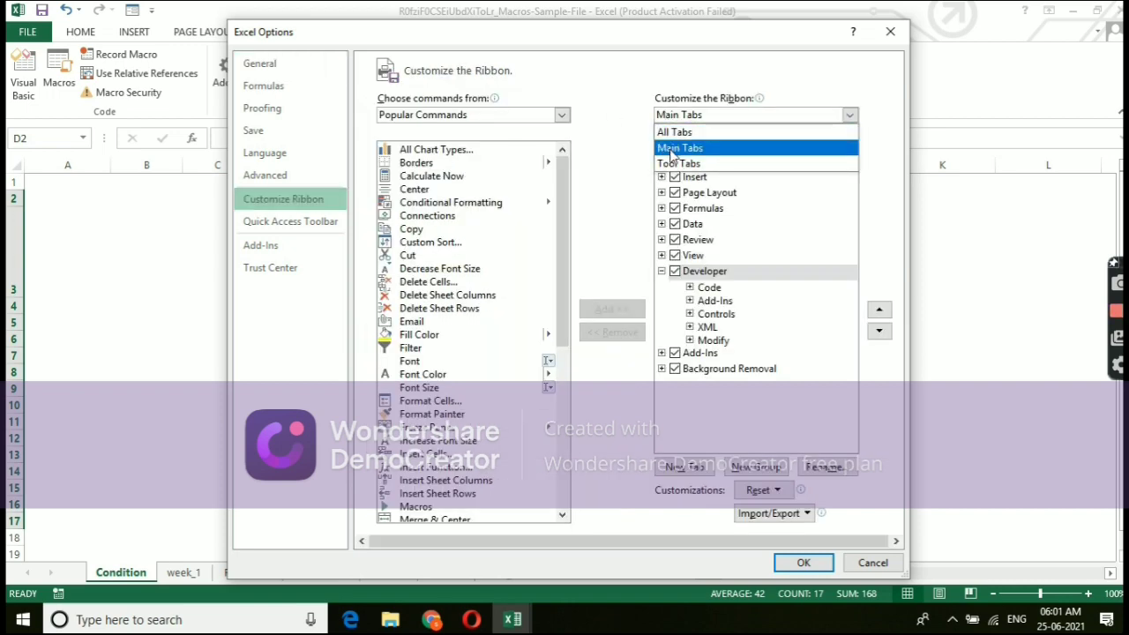
pyautogui.click(672, 149)
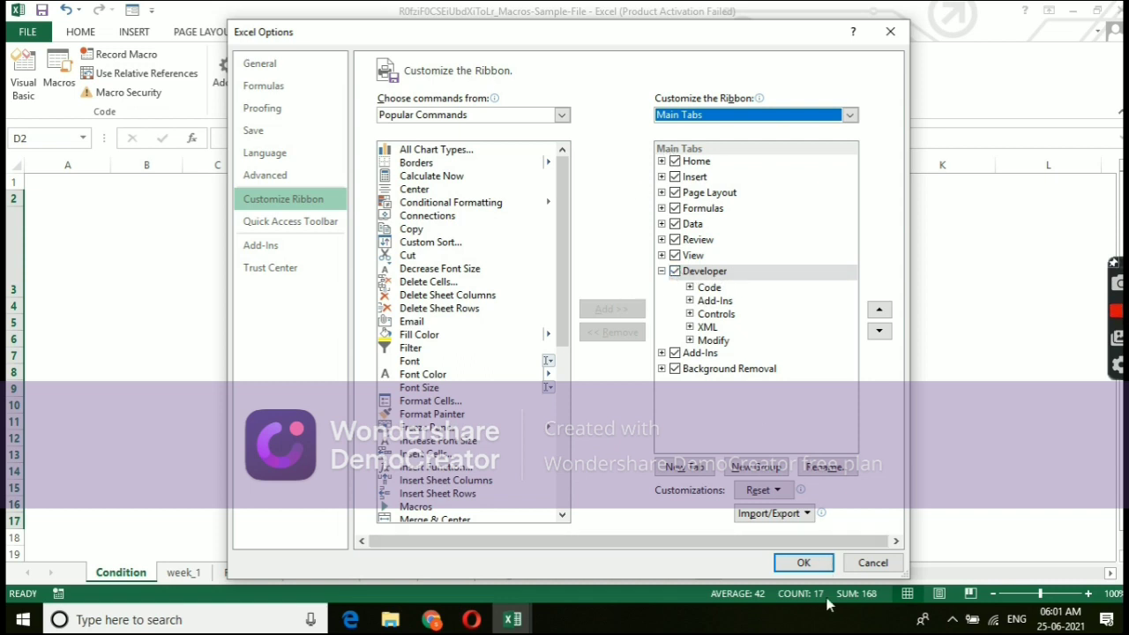
pyautogui.click(803, 563)
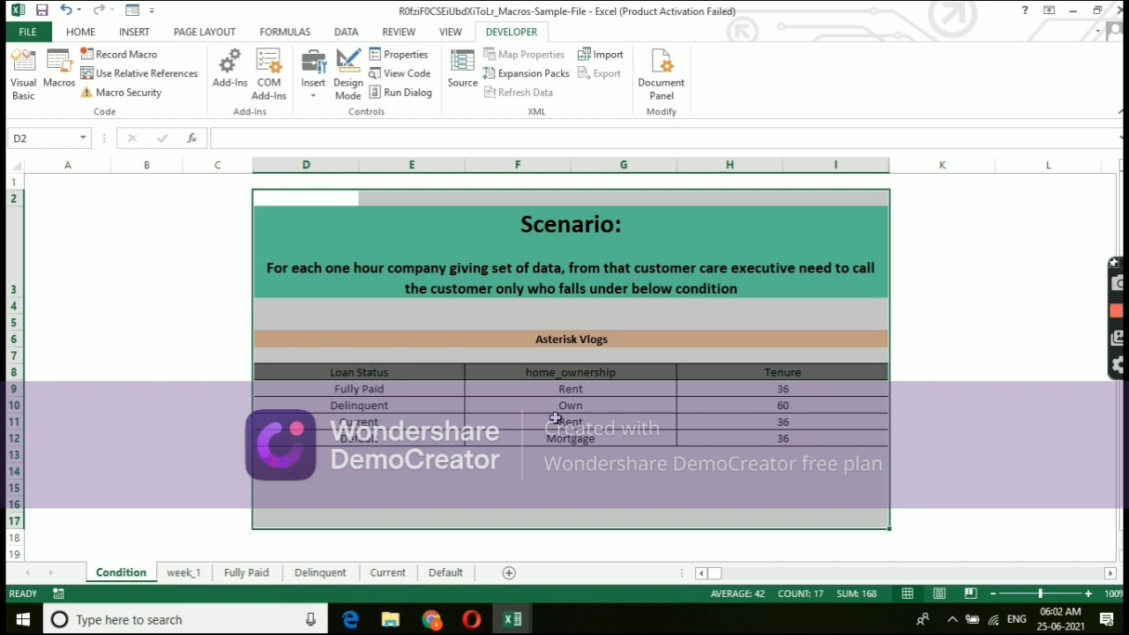
# Record a macro named Loancalls in This Workbook, with no shortcut key.
pyautogui.click(123, 62)
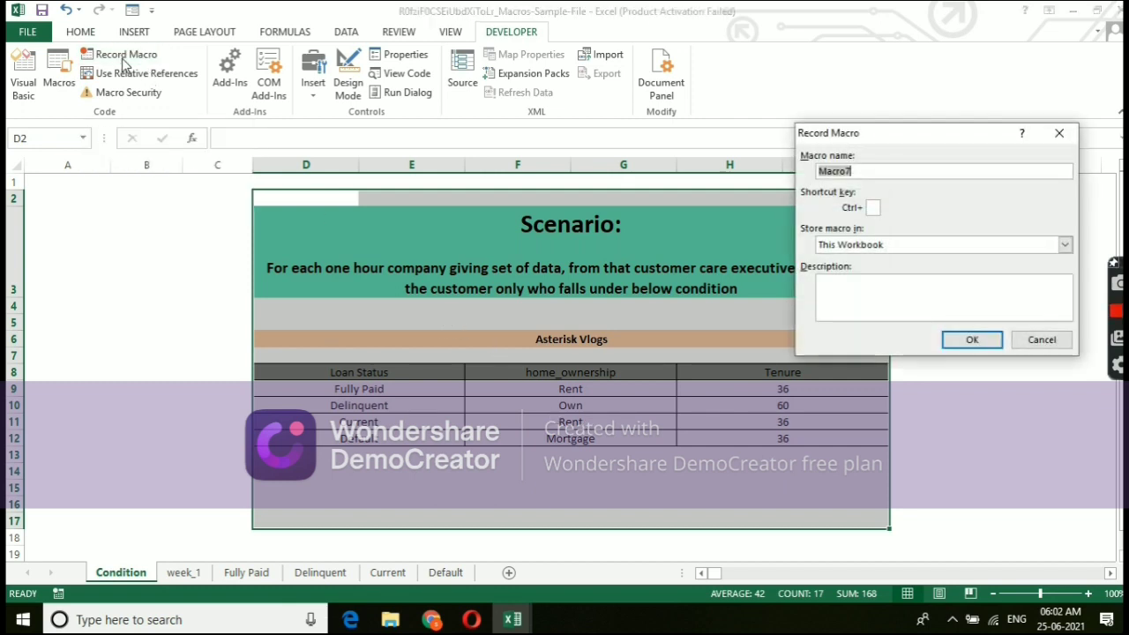
pyautogui.click(864, 168)
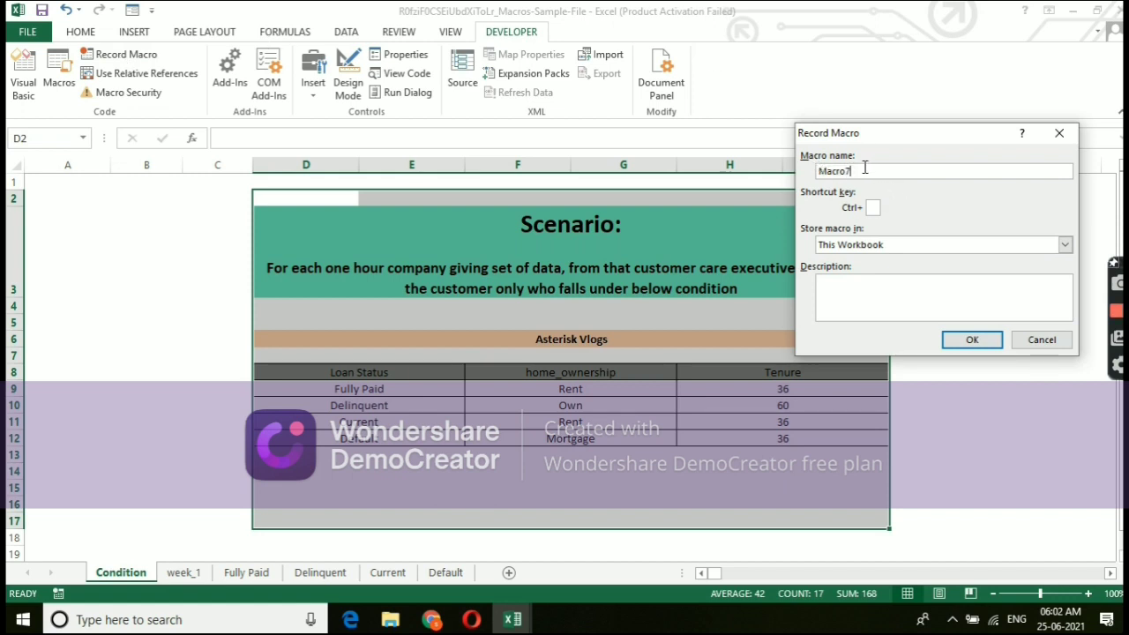
pyautogui.press('BackSpace')
pyautogui.press('BackSpace')
pyautogui.press('BackSpace')
pyautogui.press('BackSpace')
pyautogui.press('BackSpace')
pyautogui.press('BackSpace')
pyautogui.write('Loan')
pyautogui.write('B')
pyautogui.press('BackSpace')
pyautogui.write('b')
pyautogui.press('BackSpace')
pyautogui.click(882, 247)
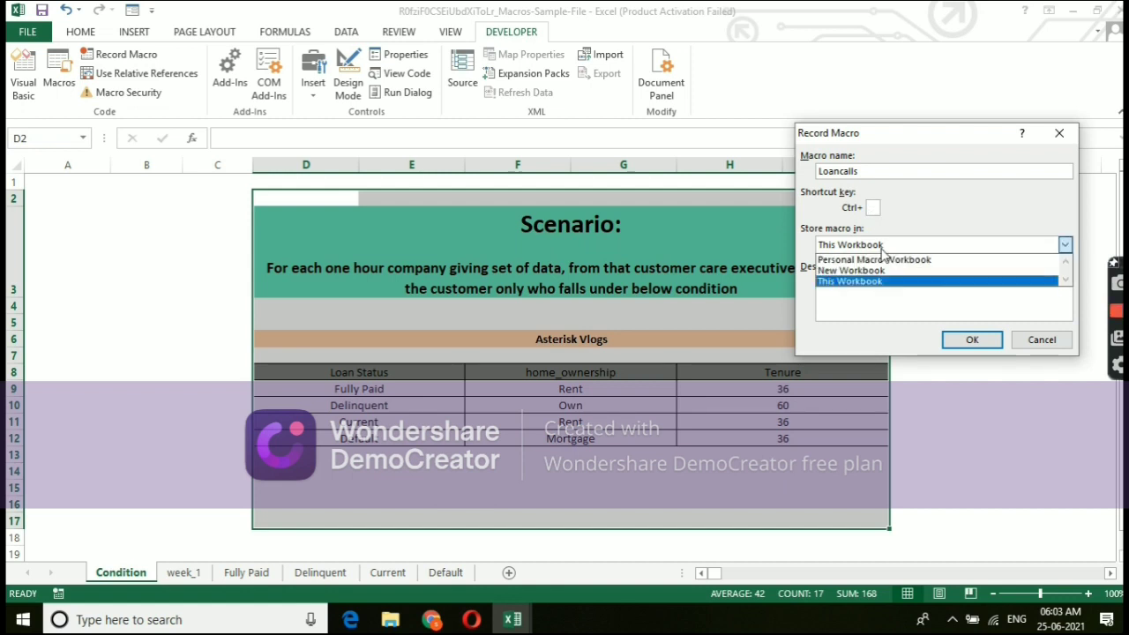
pyautogui.click(882, 248)
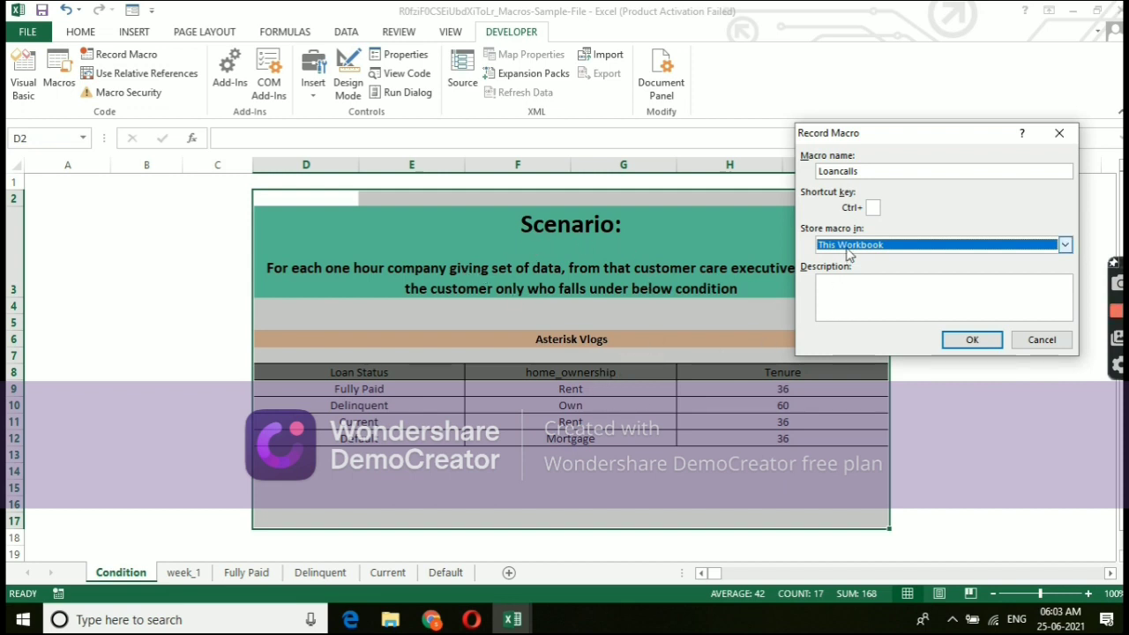
pyautogui.click(831, 298)
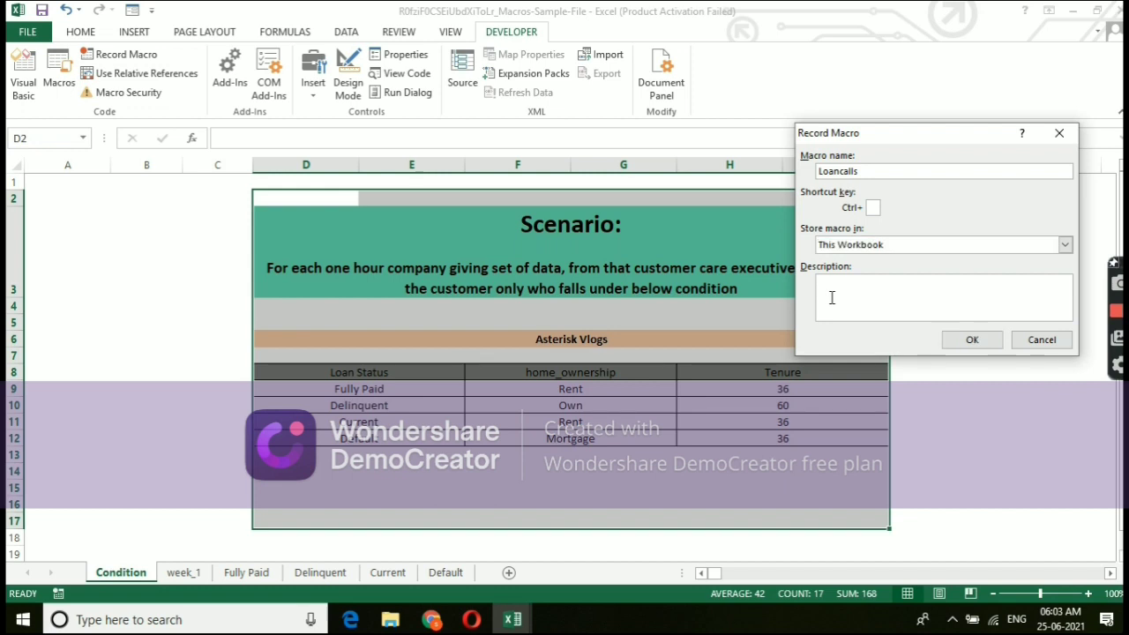
pyautogui.click(972, 341)
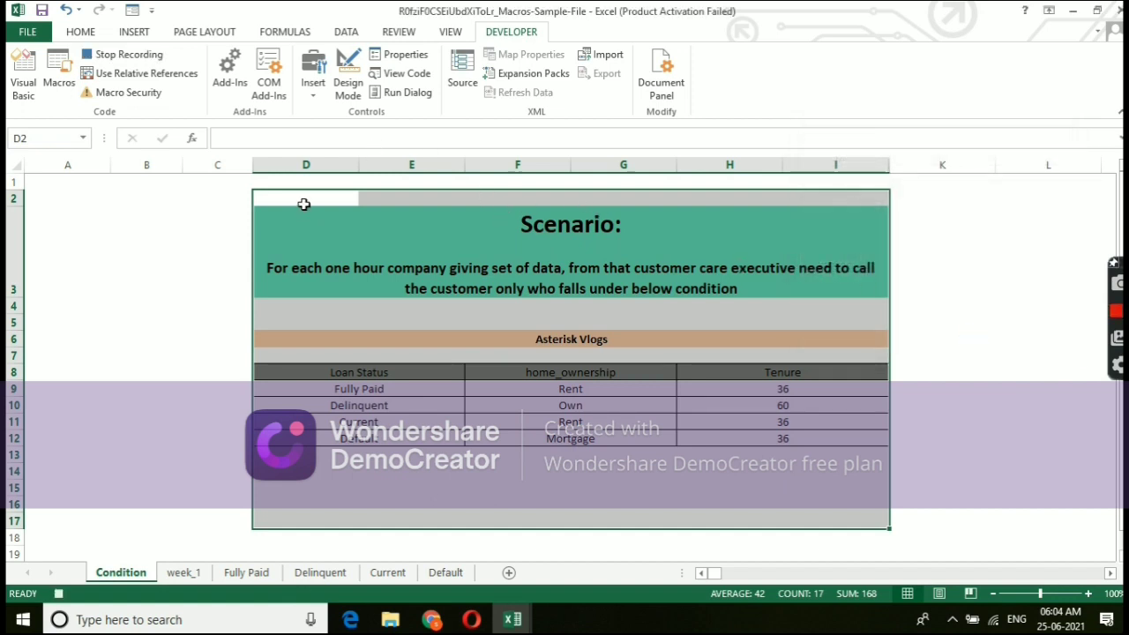
# Select D2:I16 on Condition, then turn on AutoFilter for the week_1 header row.
pyautogui.moveTo(303, 201); pyautogui.dragTo(694, 509)
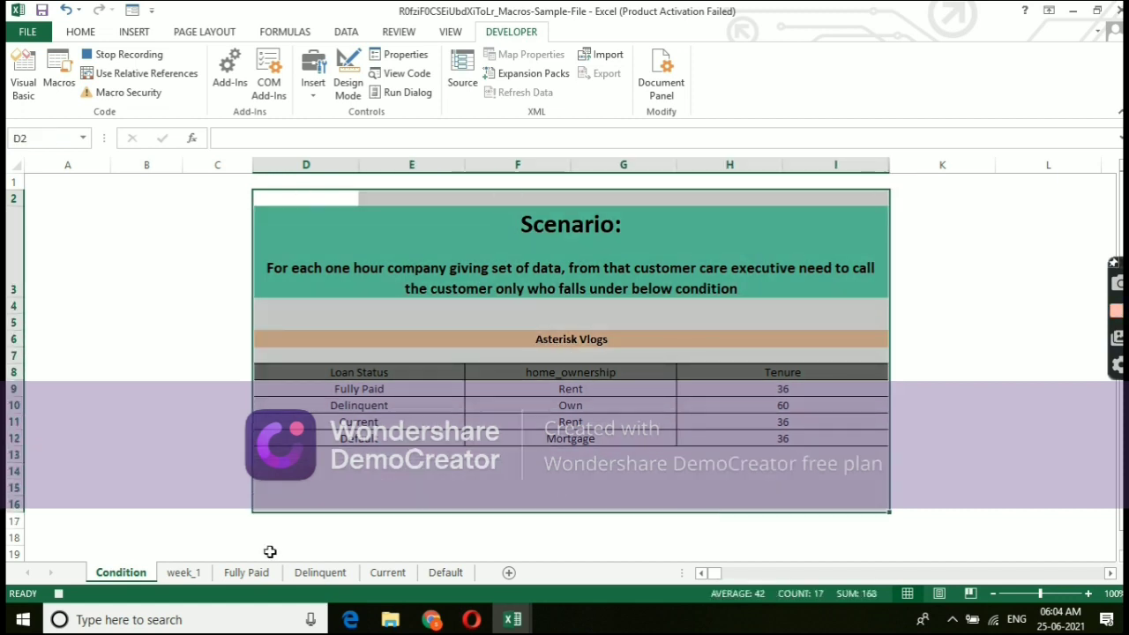
pyautogui.click(191, 573)
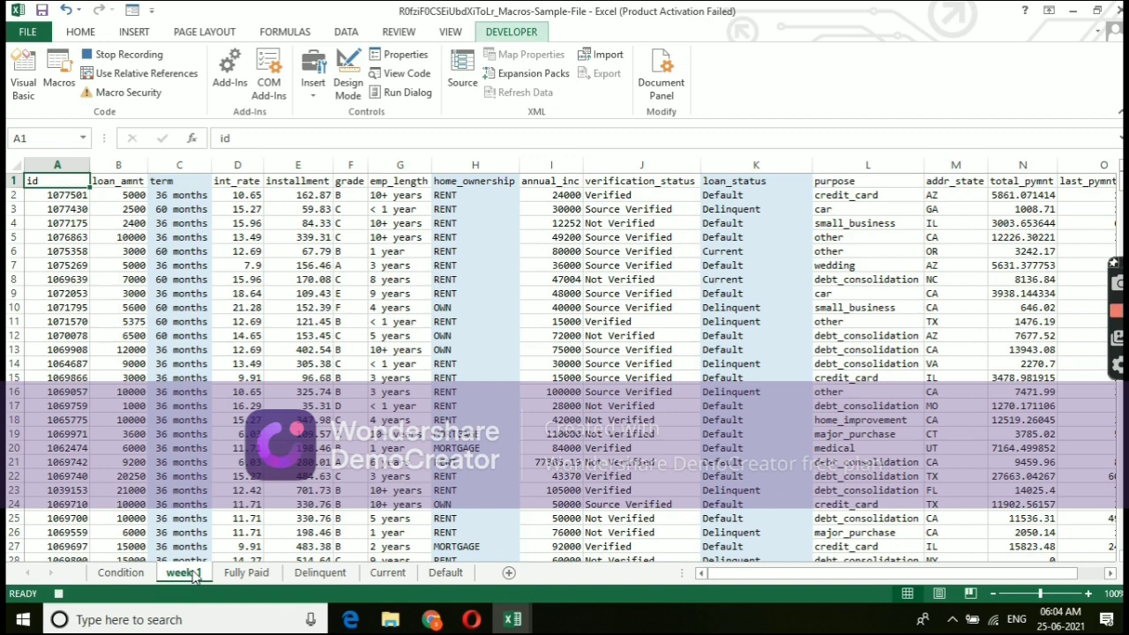
pyautogui.hotkey('ctrl', 'shift', 'l')
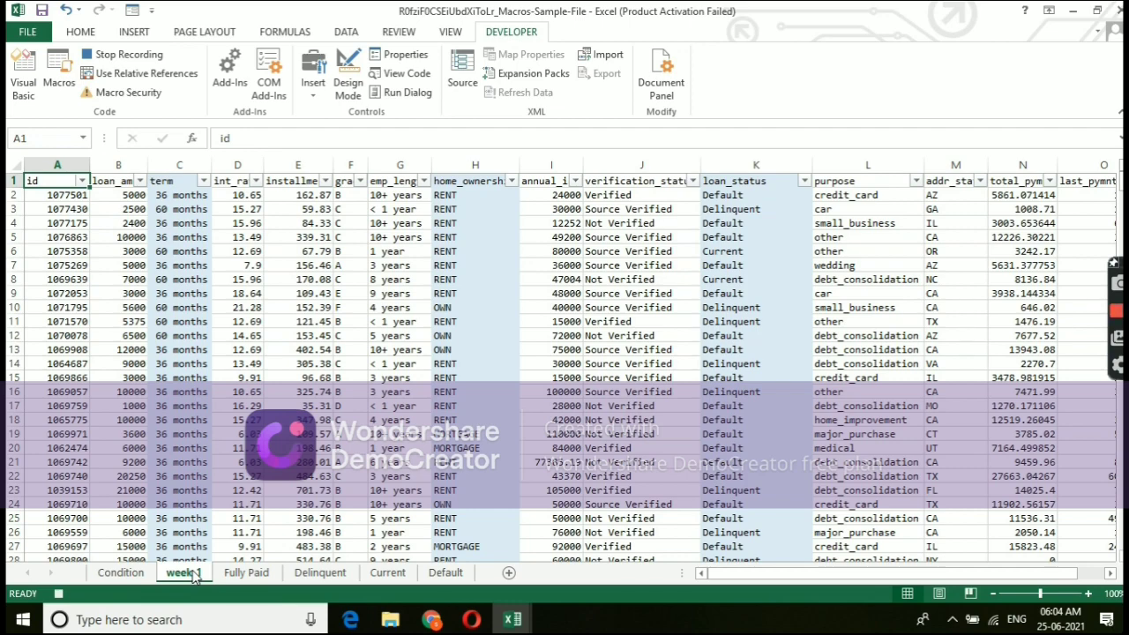
pyautogui.hotkey('ctrl', 'pageup')
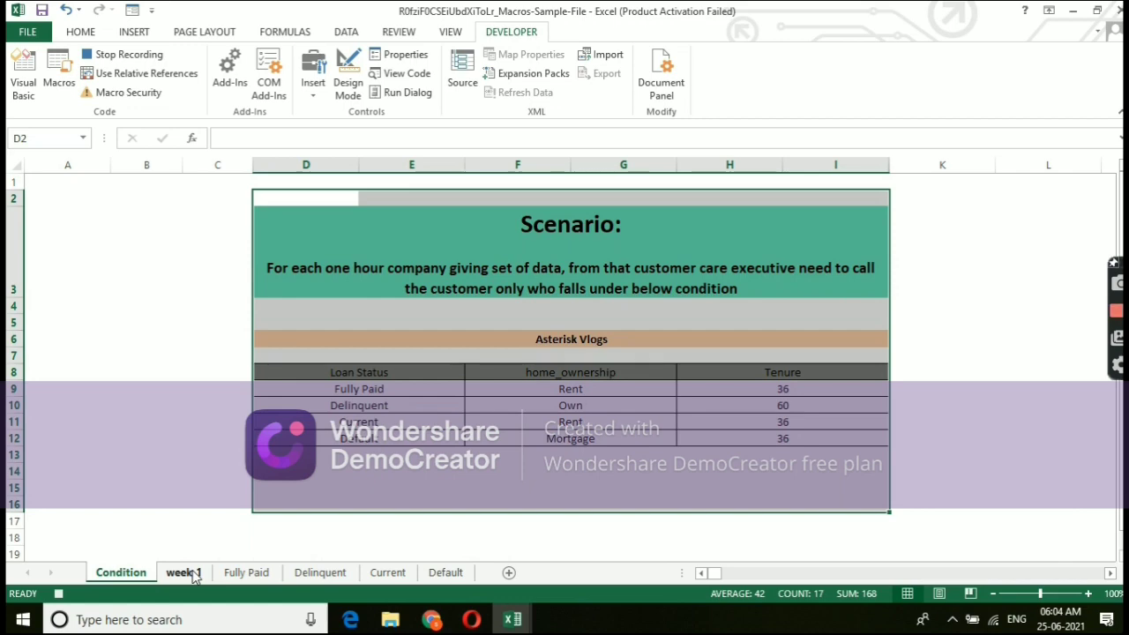
pyautogui.click(185, 572)
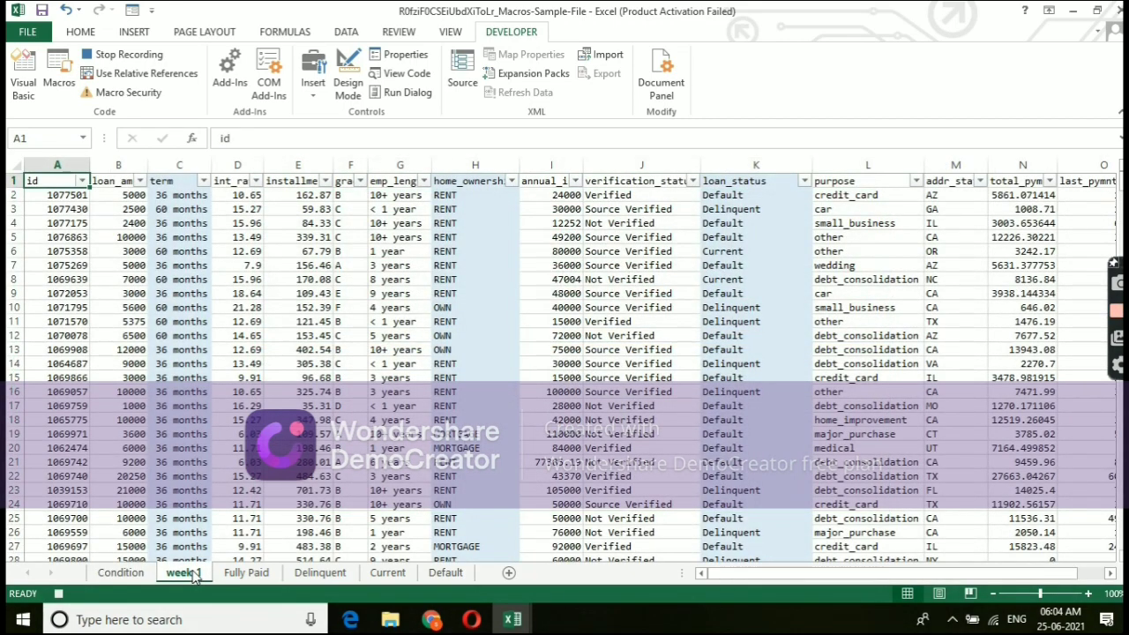
# Filter week_1's loan_status column to Fully Paid only.
pyautogui.press('Right')
pyautogui.press('Right')
pyautogui.press('Right')
pyautogui.press('Right')
pyautogui.press('Right')
pyautogui.press('Right')
pyautogui.press('Right')
pyautogui.press('Right')
pyautogui.press('Right')
pyautogui.press('Right')
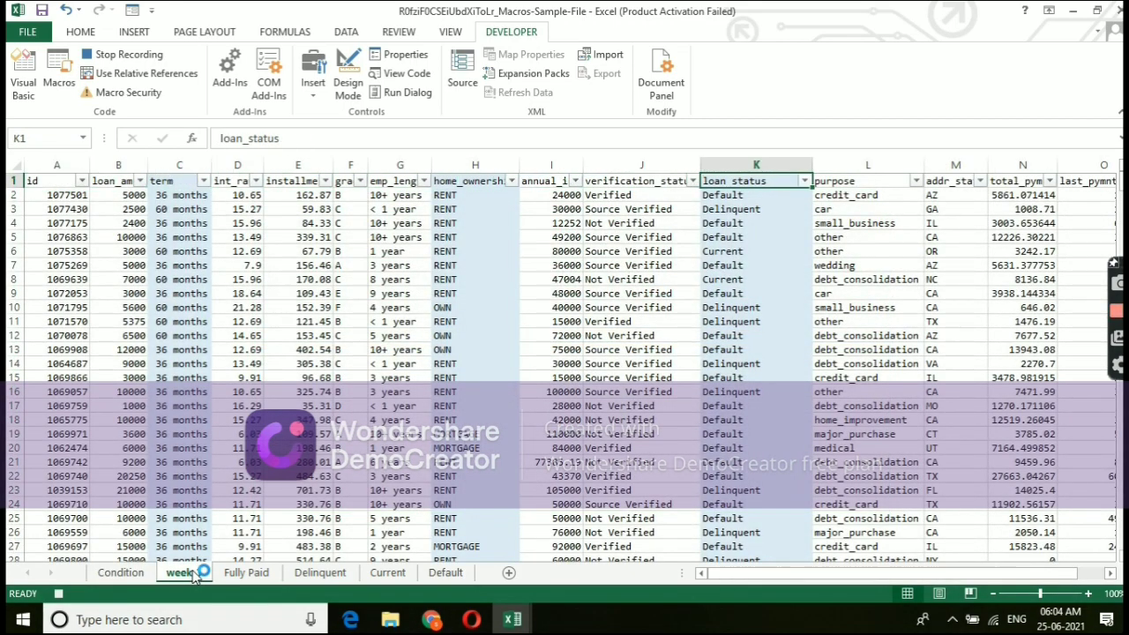
pyautogui.hotkey('alt', 'Down')
pyautogui.press('Down')
pyautogui.press('Down')
pyautogui.press('Down')
pyautogui.press('Down')
pyautogui.press('Down')
pyautogui.press('space')
pyautogui.press('Down')
pyautogui.press('Down')
pyautogui.press('Down')
pyautogui.press('Down')
pyautogui.press('space')
pyautogui.press('Return')
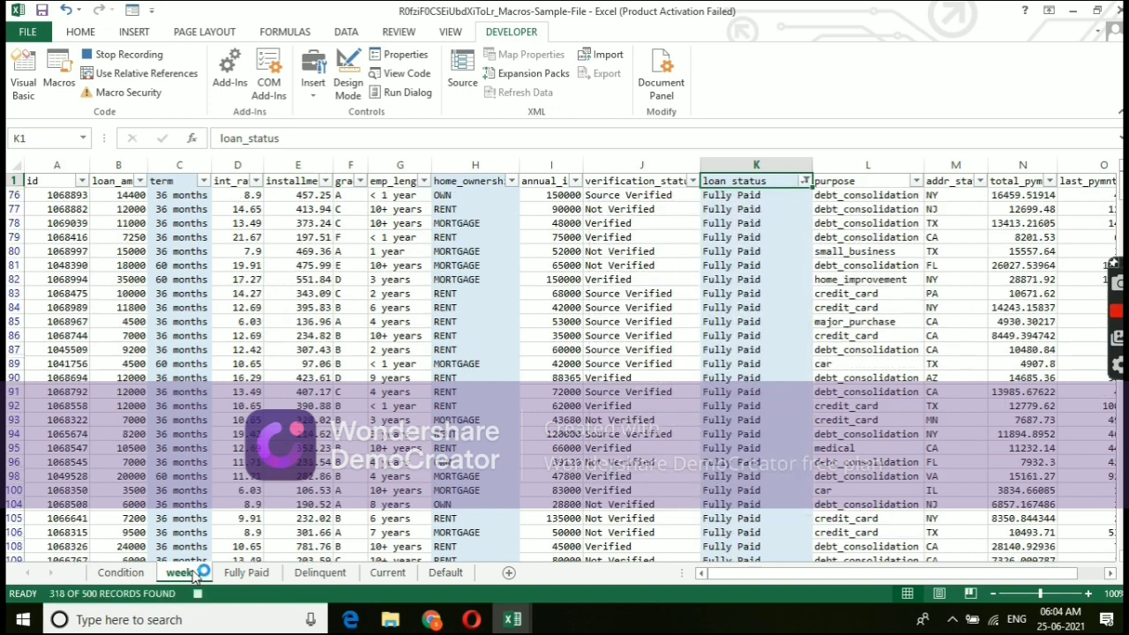
pyautogui.press('Left')
pyautogui.press('Left')
pyautogui.press('Left')
# Filter the home_ownership column to RENT only.
pyautogui.press('Left')
pyautogui.press('Right')
pyautogui.hotkey('alt', 'Down')
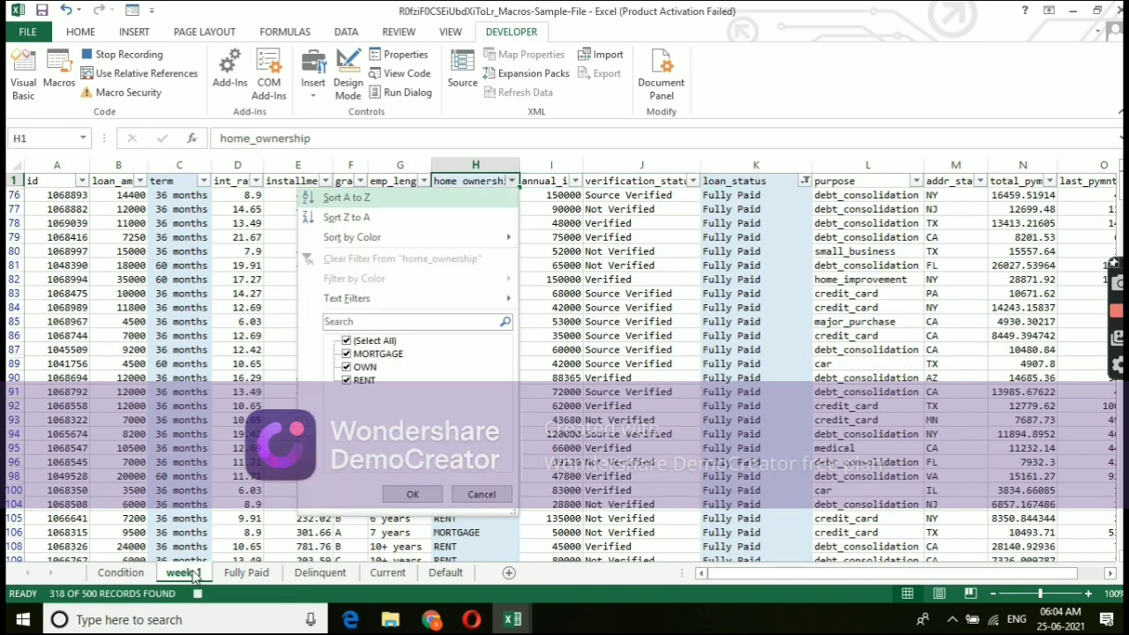
pyautogui.press('Down')
pyautogui.press('Down')
pyautogui.press('Down')
pyautogui.press('Down')
pyautogui.press('Down')
pyautogui.press('space')
pyautogui.press('Down')
pyautogui.press('Down')
pyautogui.press('Down')
pyautogui.press('space')
pyautogui.press('Return')
# Exclude 60 months in the term filter, keeping only 36-month loans.
pyautogui.press('Left')
pyautogui.press('Left')
pyautogui.press('Left')
pyautogui.press('Left')
pyautogui.press('Left')
pyautogui.press('Left')
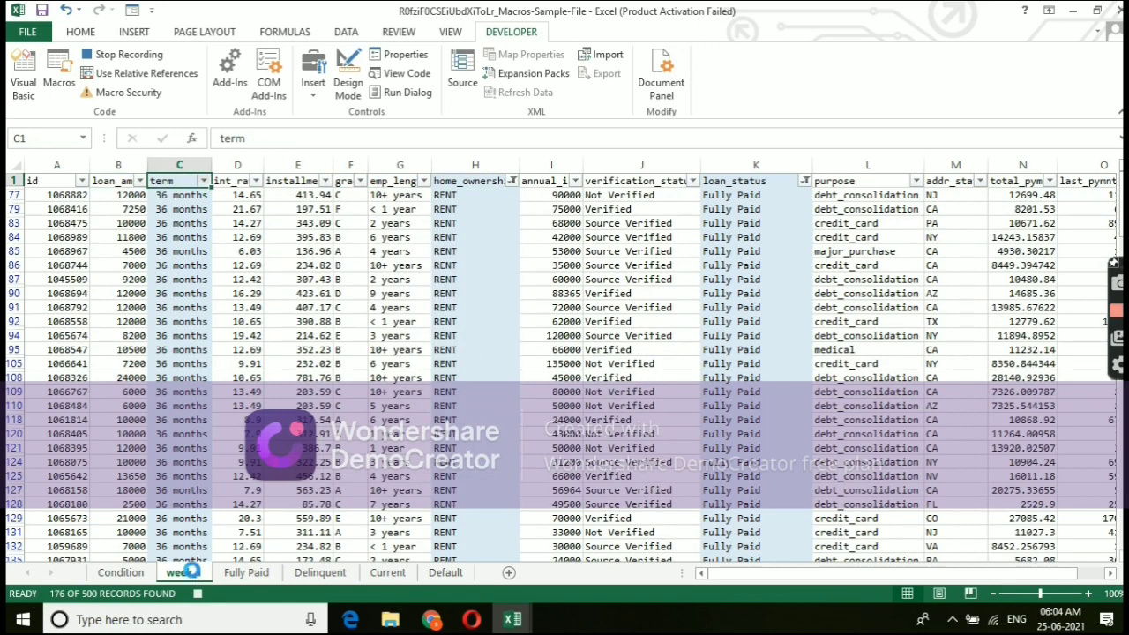
pyautogui.press('Right')
pyautogui.hotkey('alt', 'Down')
pyautogui.press('Down')
pyautogui.press('Down')
pyautogui.press('Down')
pyautogui.press('Down')
pyautogui.press('Down')
pyautogui.press('Down')
pyautogui.press('Down')
pyautogui.press('space')
pyautogui.press('Return')
pyautogui.press('Left')
pyautogui.press('Left')
# Copy the filtered table into the Fully Paid sheet at A1, then return to Condition.
pyautogui.hotkey('ctrl', 'shift', 'Right')
pyautogui.hotkey('ctrl', 'shift', 'Down')
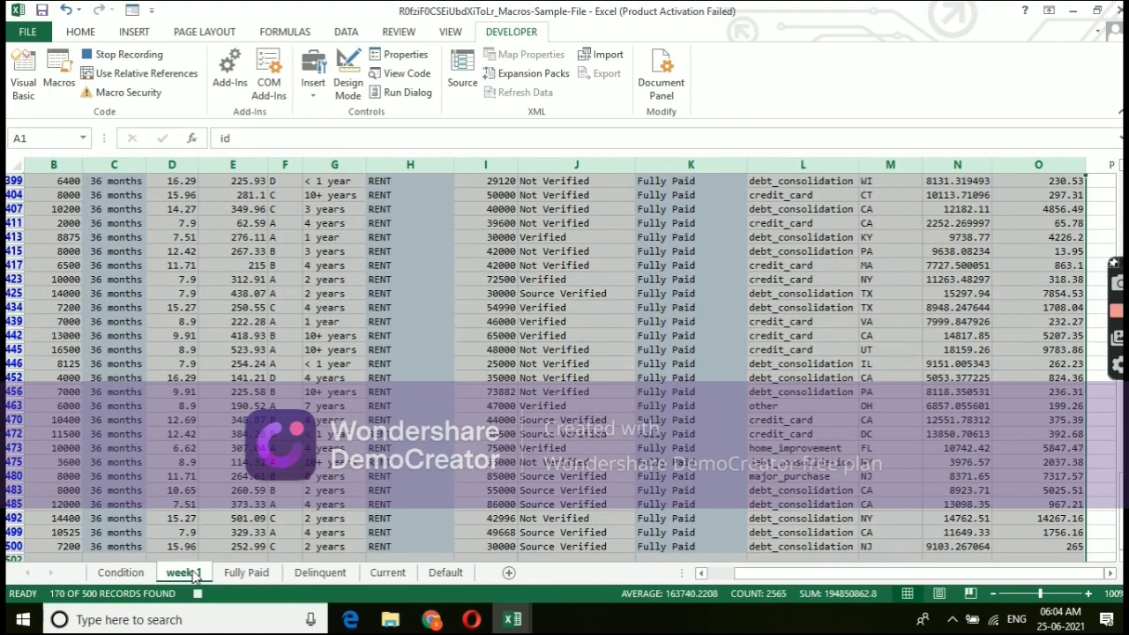
pyautogui.hotkey('ctrl', 'c')
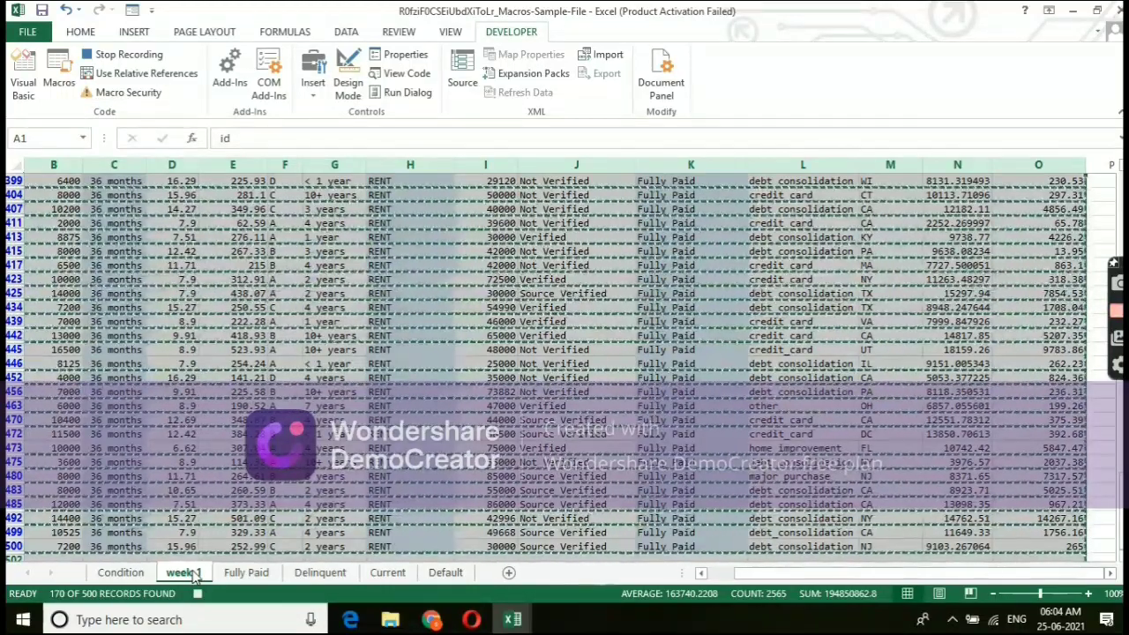
pyautogui.hotkey('ctrl', 'pagedown')
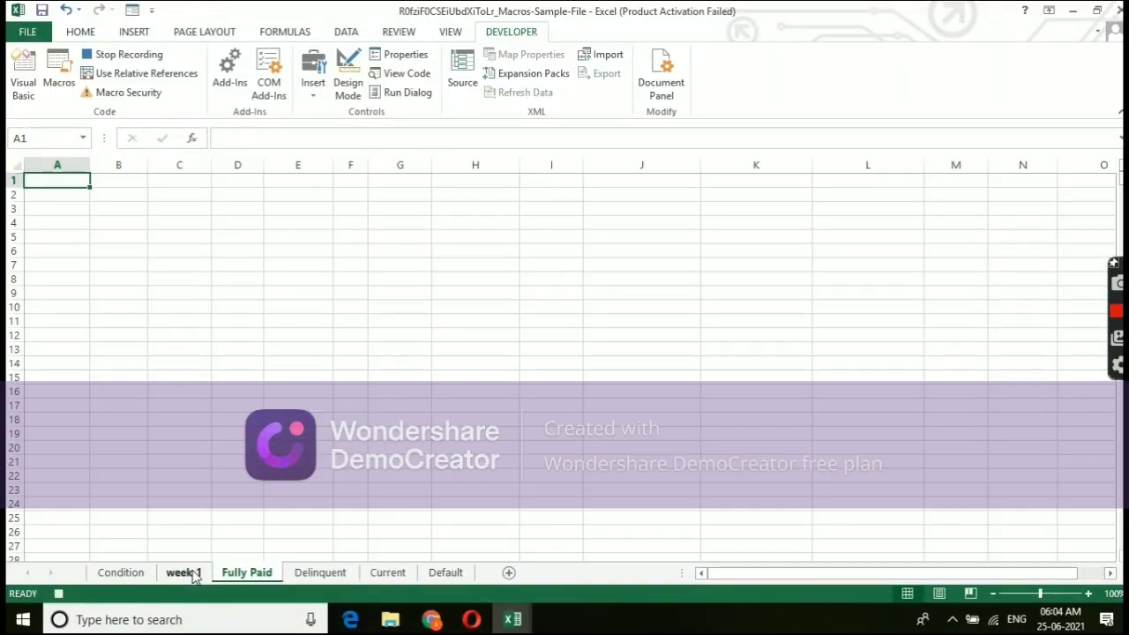
pyautogui.hotkey('shift', 'F10')
pyautogui.press('s')
pyautogui.press('v')
pyautogui.press('Return')
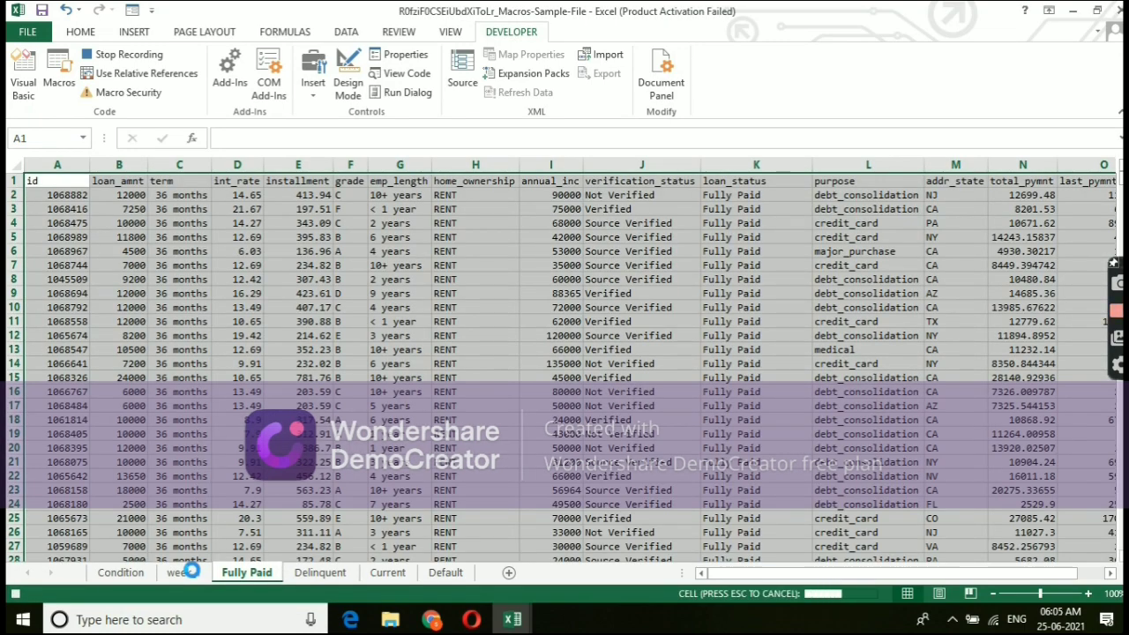
pyautogui.click(145, 573)
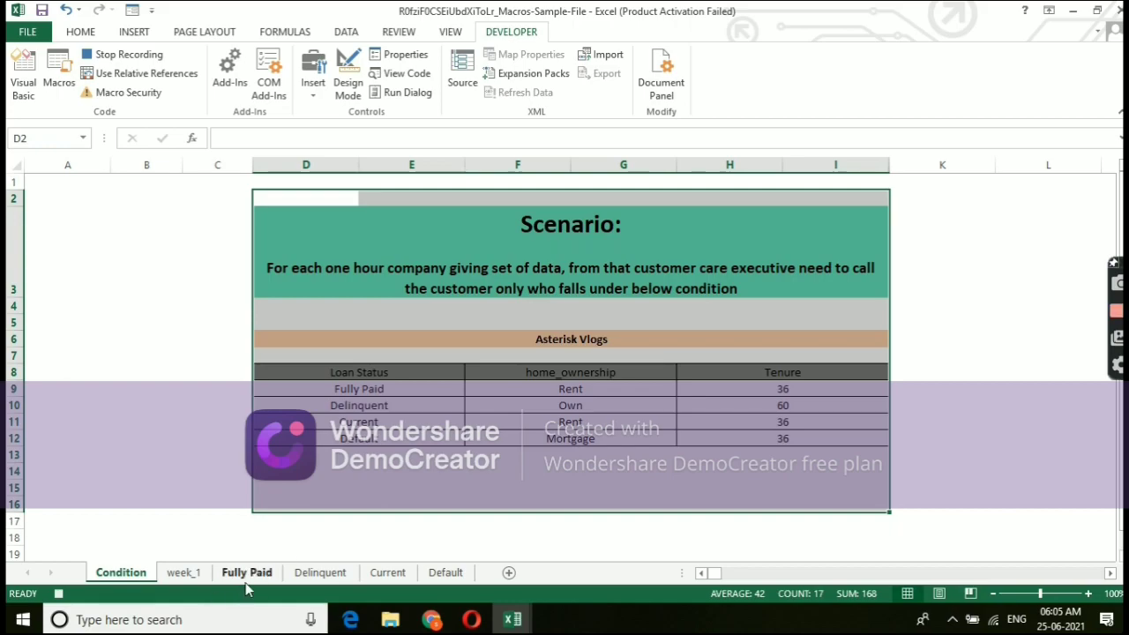
# Reset week_1's AutoFilter and filter loan_status to Delinquent only.
pyautogui.click(199, 573)
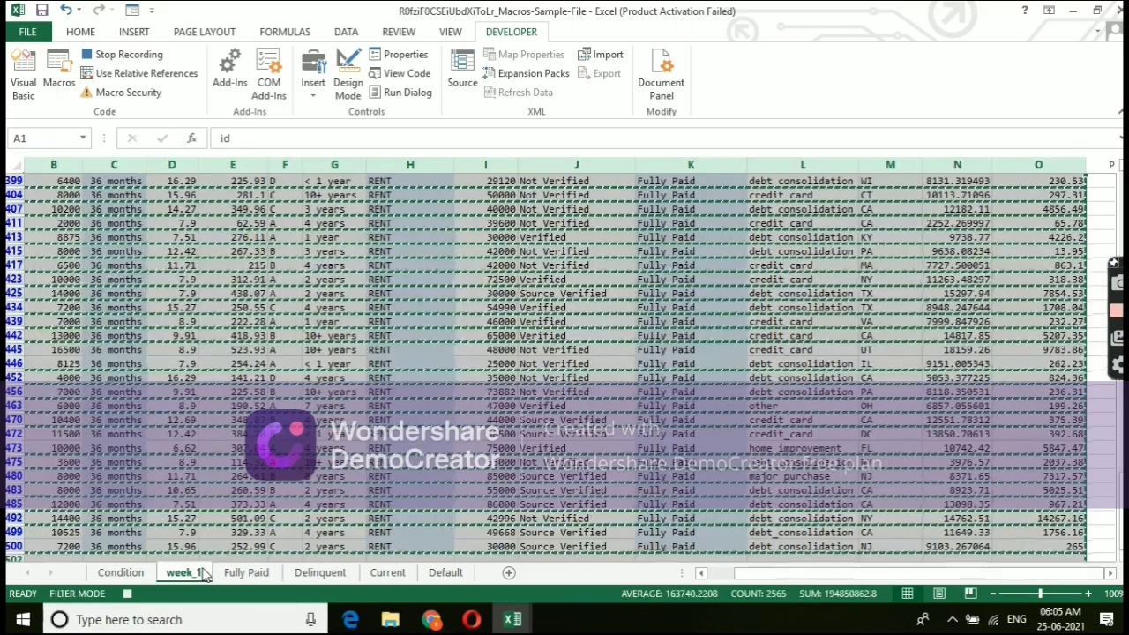
pyautogui.hotkey('alt', 'd')
pyautogui.press('f')
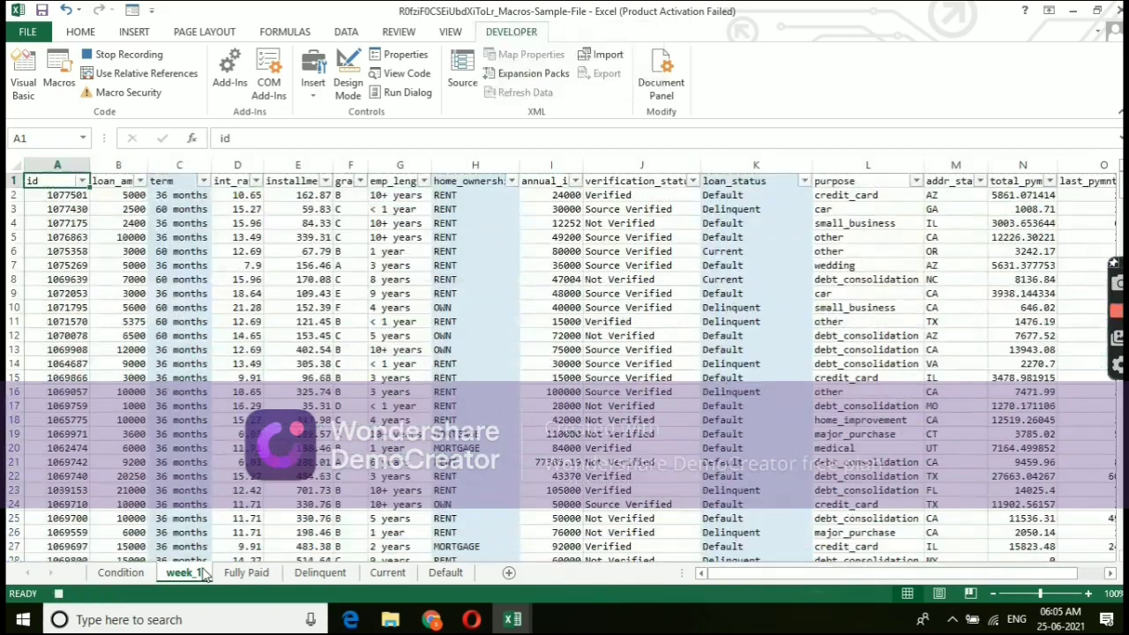
pyautogui.press('f')
pyautogui.press('Right')
pyautogui.press('Right')
pyautogui.press('Right')
pyautogui.press('Right')
pyautogui.press('Right')
pyautogui.press('Right')
pyautogui.press('Right')
pyautogui.press('Right')
pyautogui.press('Right')
pyautogui.press('Right')
pyautogui.press('Right')
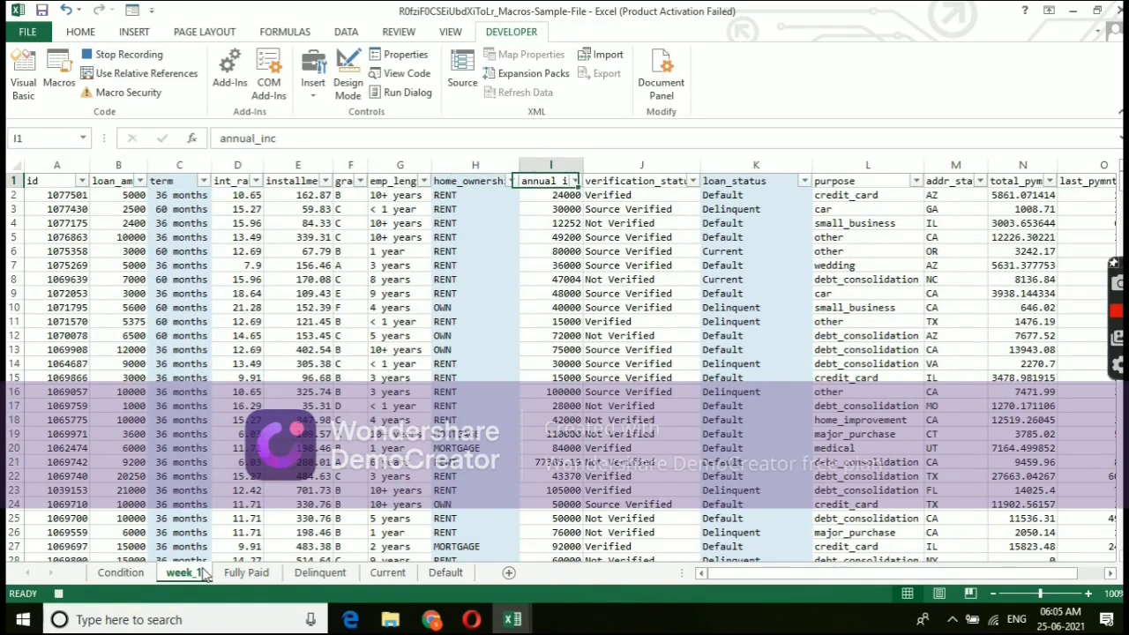
pyautogui.press('Left')
pyautogui.hotkey('alt', 'Down')
pyautogui.press('Up')
pyautogui.press('Up')
pyautogui.press('Up')
pyautogui.press('Up')
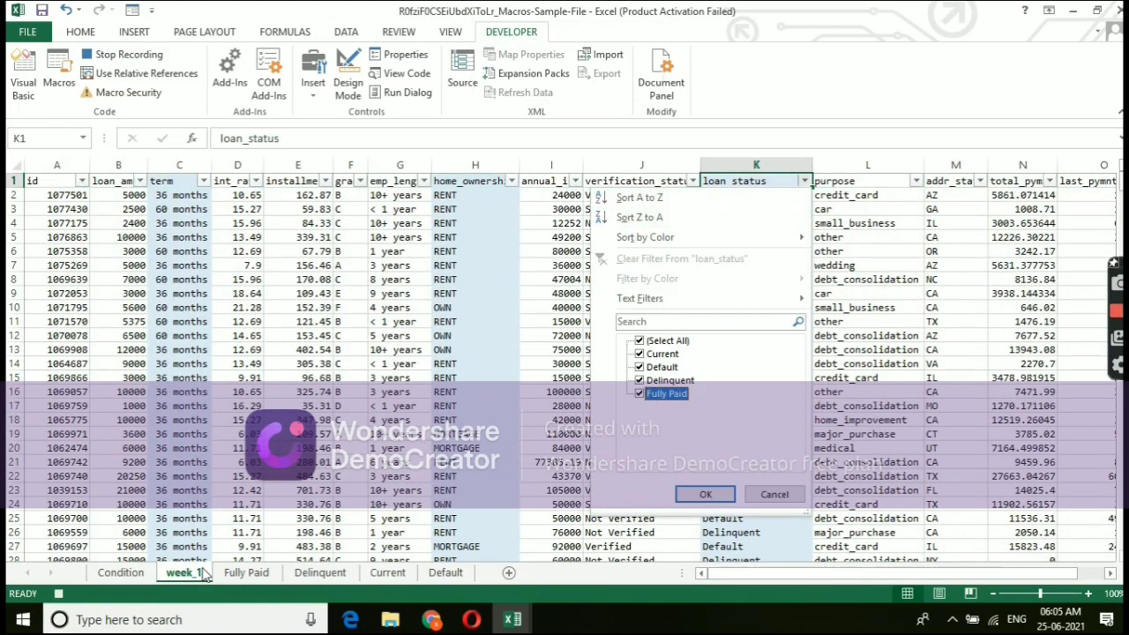
pyautogui.press('space')
pyautogui.press('Down')
pyautogui.press('Down')
pyautogui.press('Down')
pyautogui.press('space')
pyautogui.press('Return')
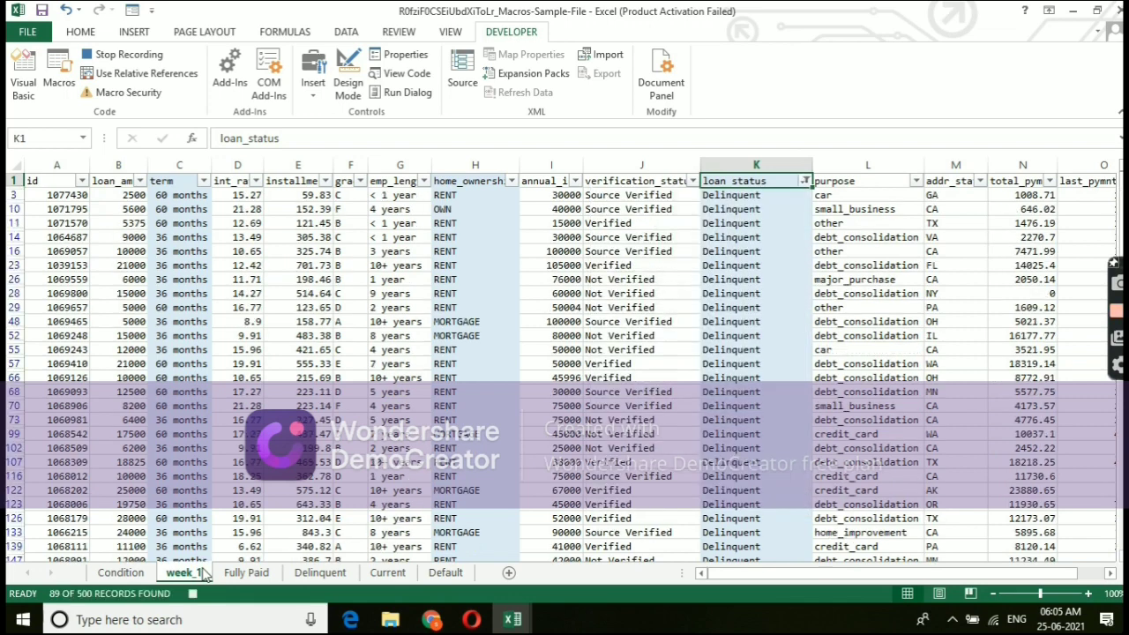
pyautogui.press('Left')
pyautogui.press('Left')
pyautogui.press('Left')
pyautogui.press('Left')
# Filter the home_ownership column to OWN only.
pyautogui.press('Left')
pyautogui.press('Left')
pyautogui.press('Right')
pyautogui.press('Right')
pyautogui.hotkey('alt', 'Down')
pyautogui.press('Escape')
pyautogui.press('Left')
pyautogui.press('Left')
pyautogui.press('Left')
pyautogui.press('Left')
pyautogui.press('Right')
pyautogui.press('Right')
pyautogui.press('Right')
pyautogui.press('Right')
pyautogui.press('Right')
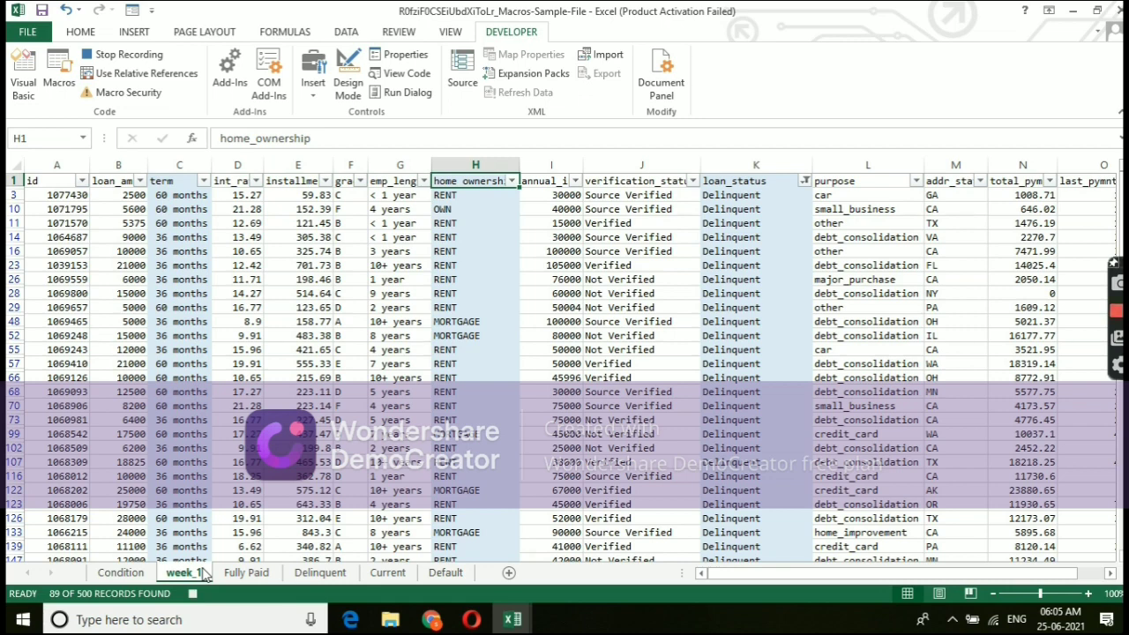
pyautogui.hotkey('alt', 'Down')
pyautogui.press('Down')
pyautogui.press('Down')
pyautogui.press('Down')
pyautogui.press('Down')
pyautogui.press('Down')
pyautogui.press('Down')
pyautogui.press('Down')
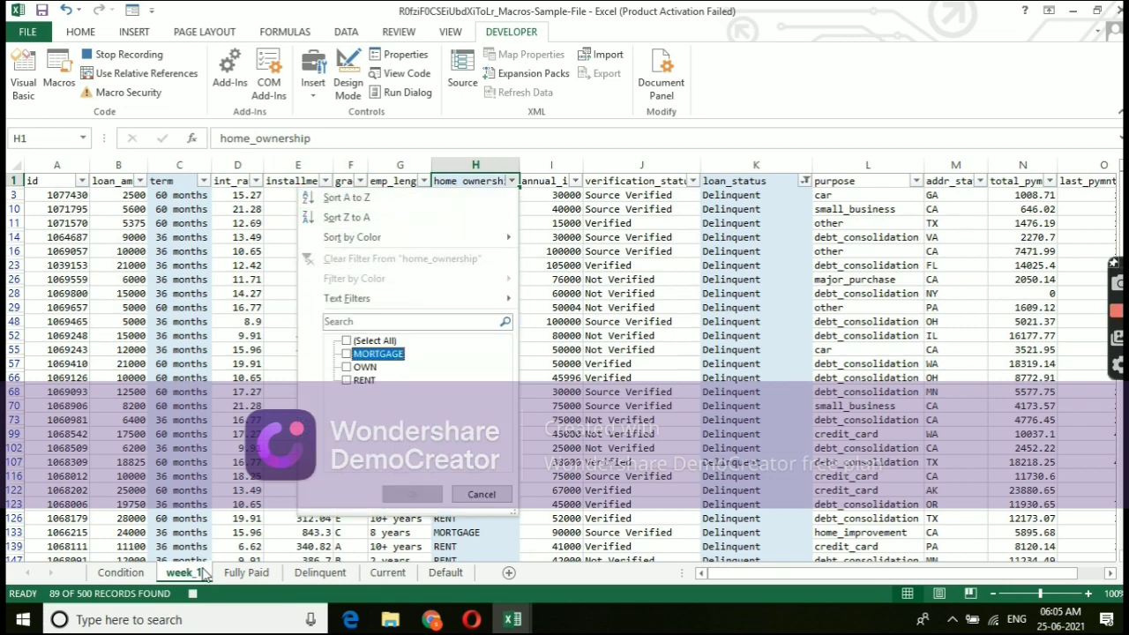
pyautogui.press('Down')
pyautogui.press('space')
pyautogui.press('Tab')
pyautogui.press('Return')
pyautogui.press('Left')
pyautogui.press('Left')
pyautogui.press('Left')
pyautogui.press('Left')
pyautogui.press('Left')
pyautogui.press('Left')
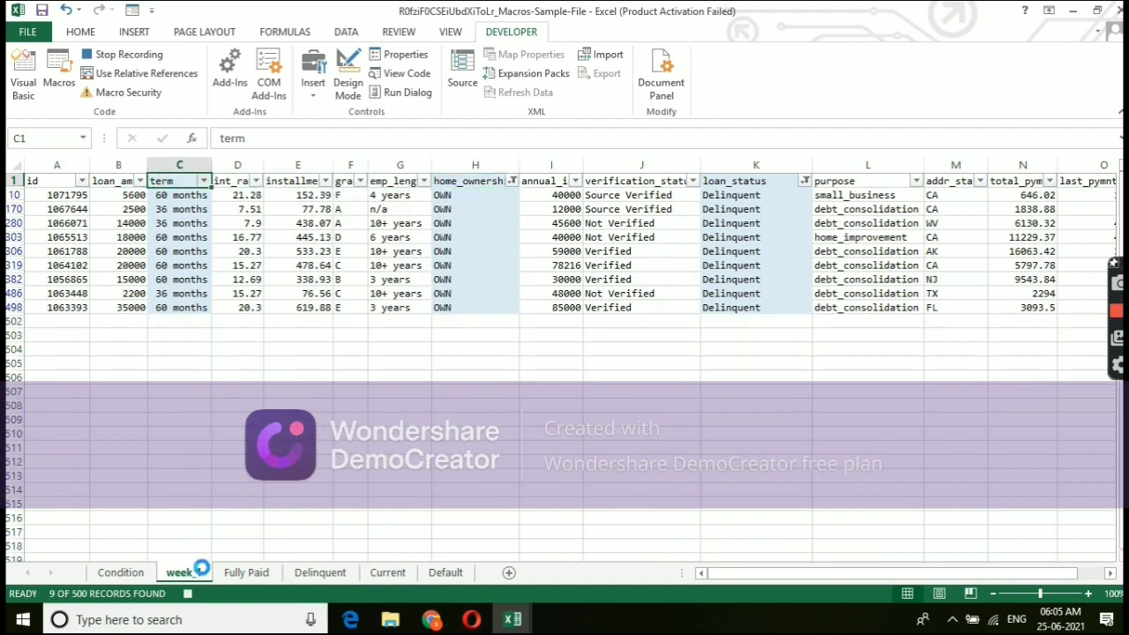
# Filter term to 60 months and check the criteria on the Condition sheet.
pyautogui.press('Right')
pyautogui.hotkey('alt', 'Down')
pyautogui.press('Down')
pyautogui.press('Down')
pyautogui.press('Down')
pyautogui.press('Down')
pyautogui.press('Down')
pyautogui.press('Down')
pyautogui.press('Down')
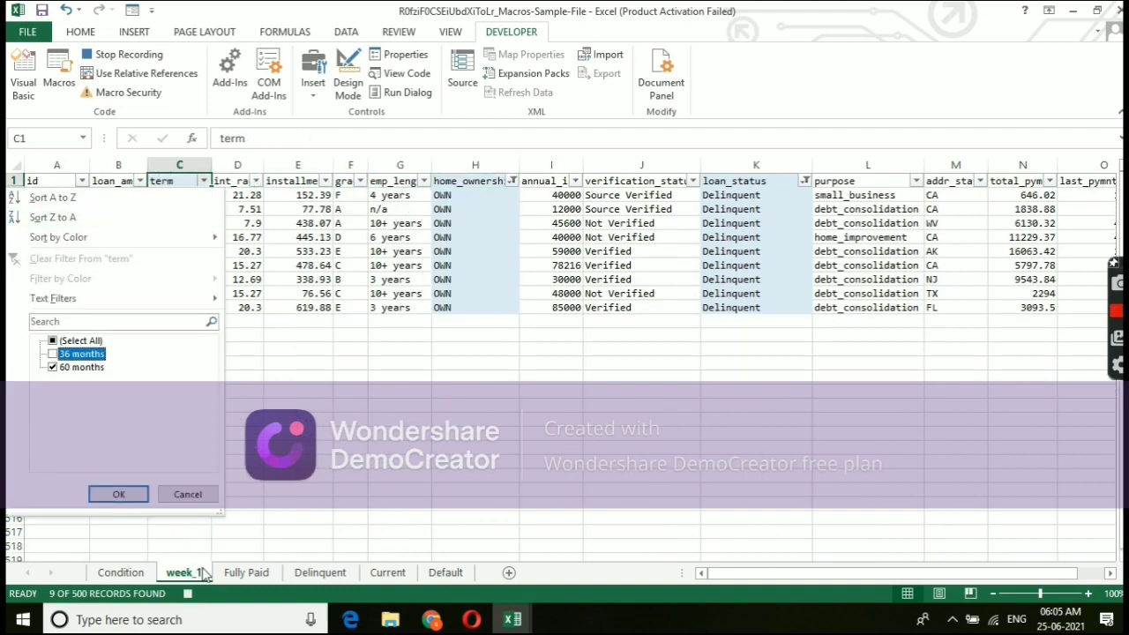
pyautogui.press('Return')
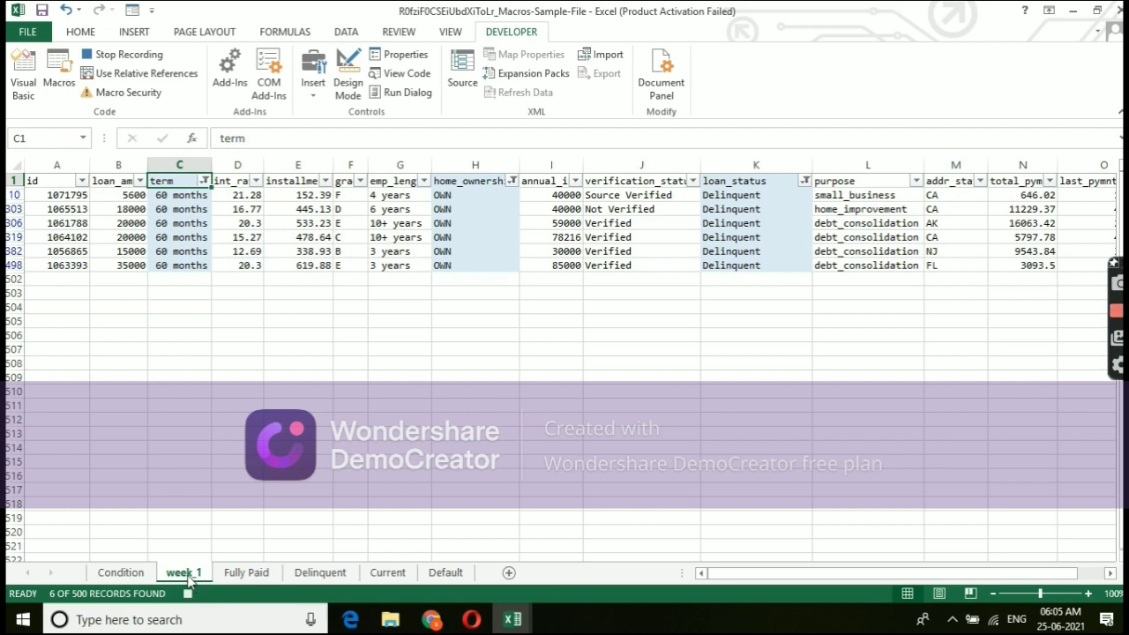
pyautogui.click(123, 575)
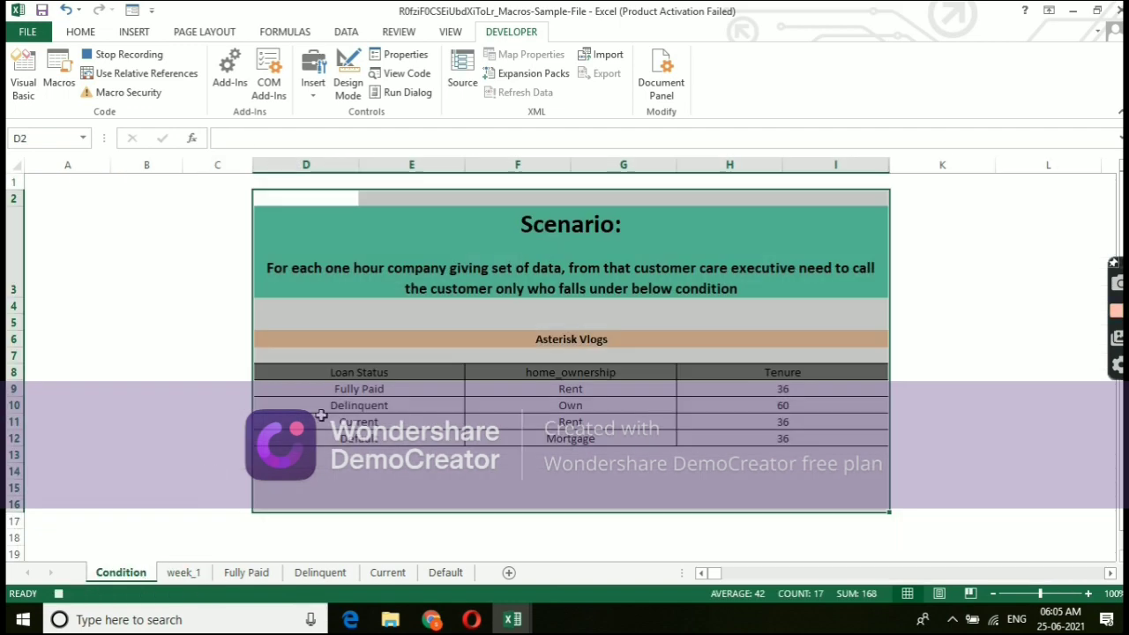
pyautogui.click(208, 573)
# Copy the six filtered Delinquent loans and move to the empty Delinquent sheet.
pyautogui.hotkey('ctrl', 'shift', 'End')
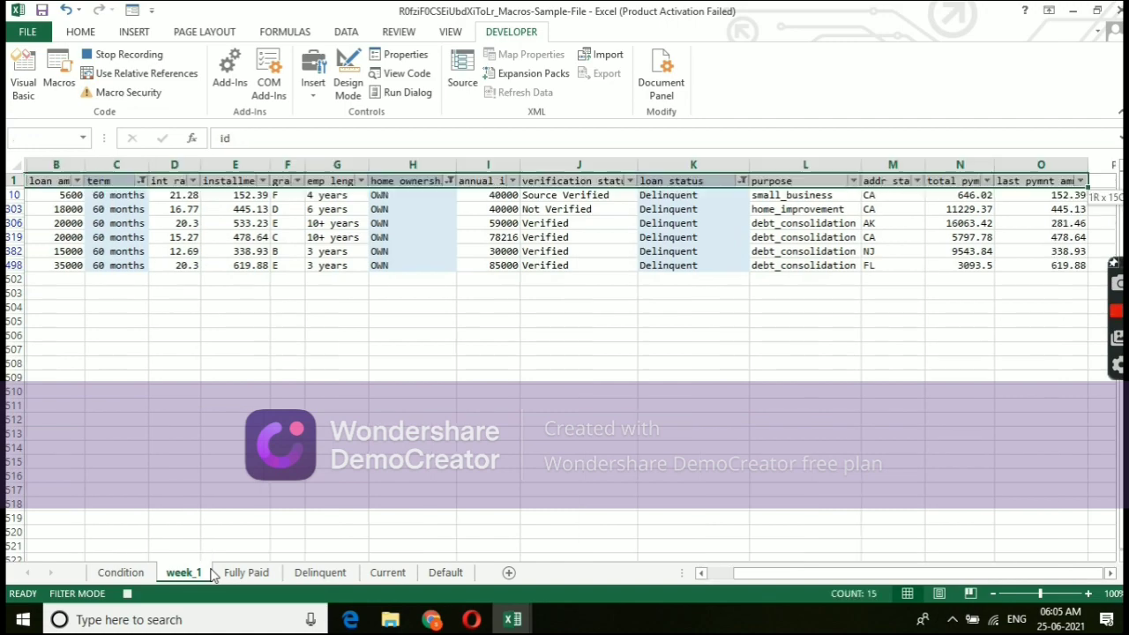
pyautogui.hotkey('ctrl', 'shift', 'Down')
pyautogui.hotkey('ctrl', 'c')
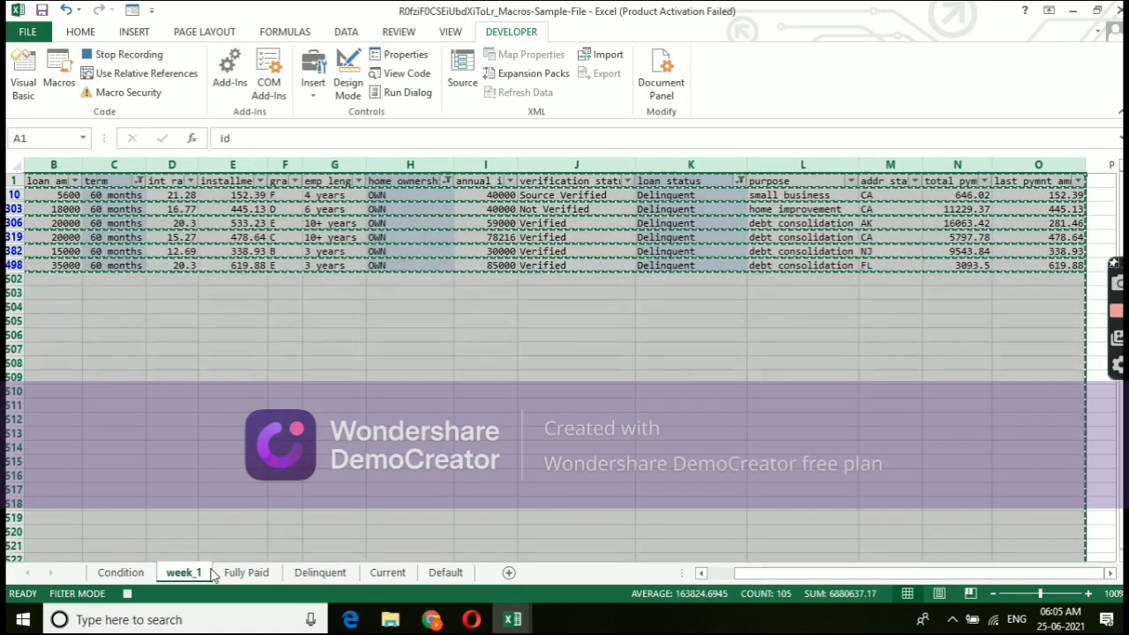
pyautogui.hotkey('ctrl', 'pagedown')
pyautogui.hotkey('ctrl', 'pagedown')
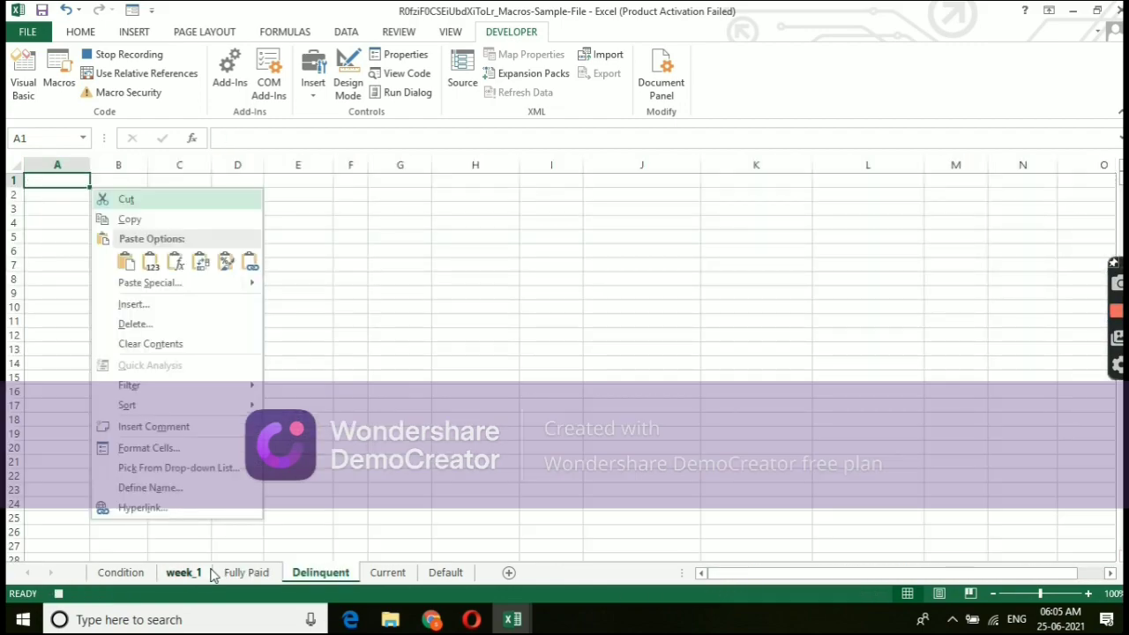
# Paste the Delinquent loans into the Delinquent sheet and autofit its columns.
pyautogui.hotkey('ctrl', 'a')
pyautogui.hotkey('ctrl', 'v')
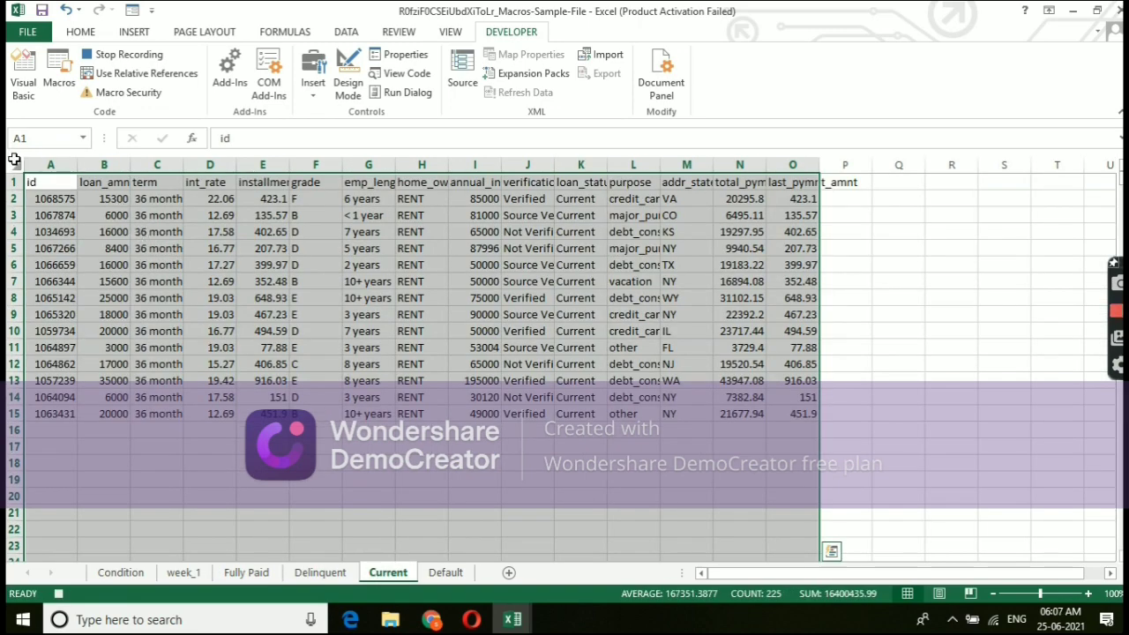
pyautogui.click(15, 162)
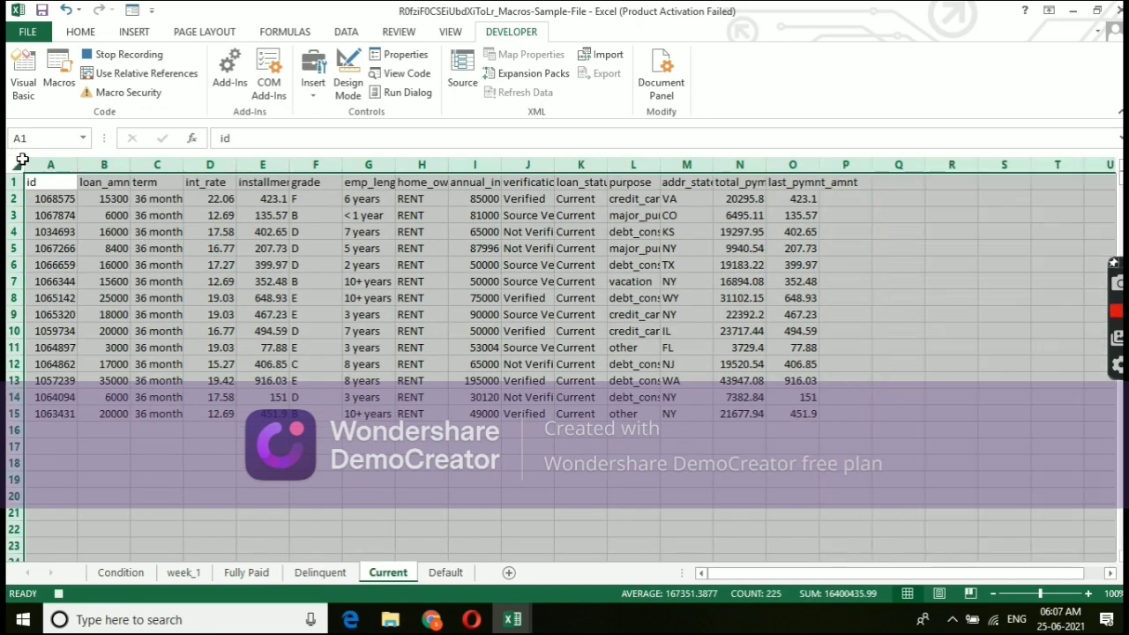
pyautogui.doubleClick(77, 167)
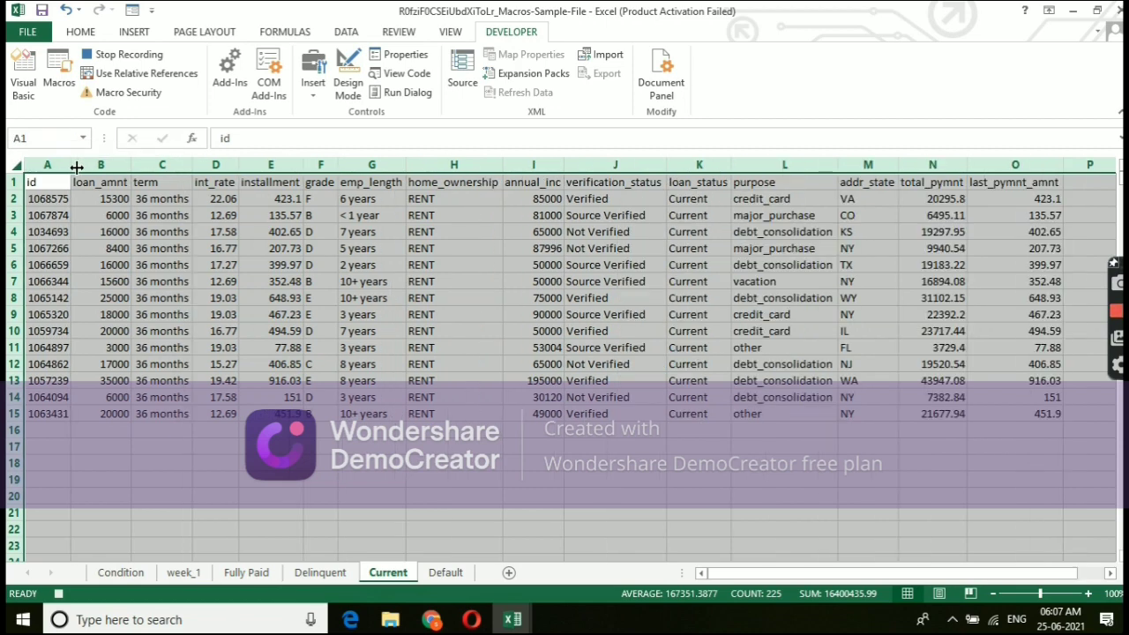
# Autofit every column on the Default sheet, then return to Condition.
pyautogui.click(446, 573)
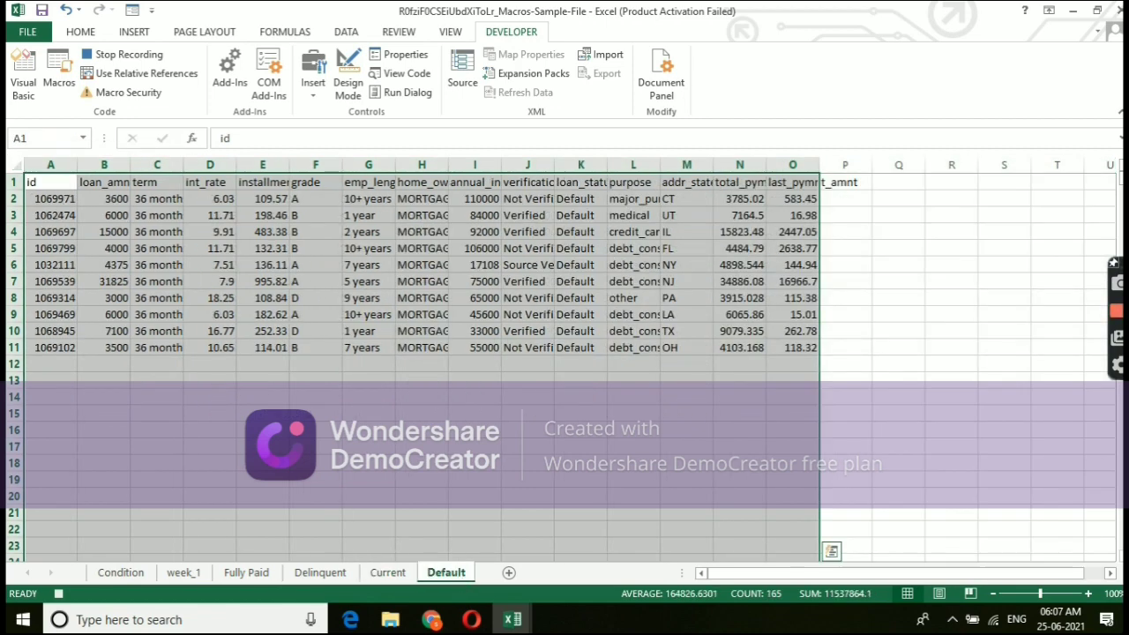
pyautogui.click(14, 164)
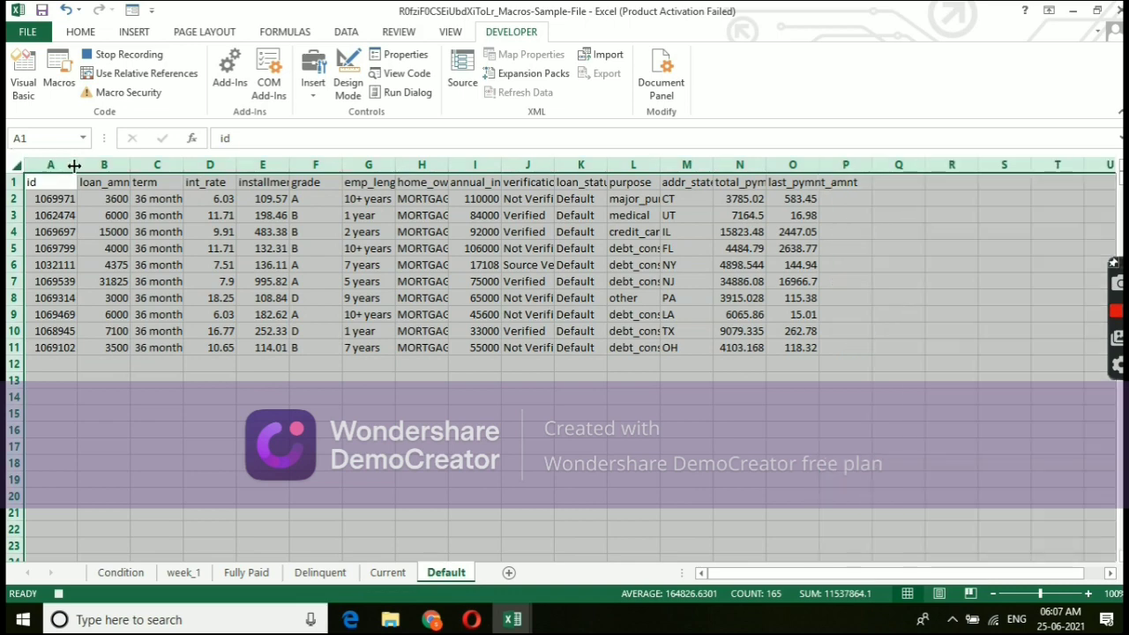
pyautogui.doubleClick(75, 164)
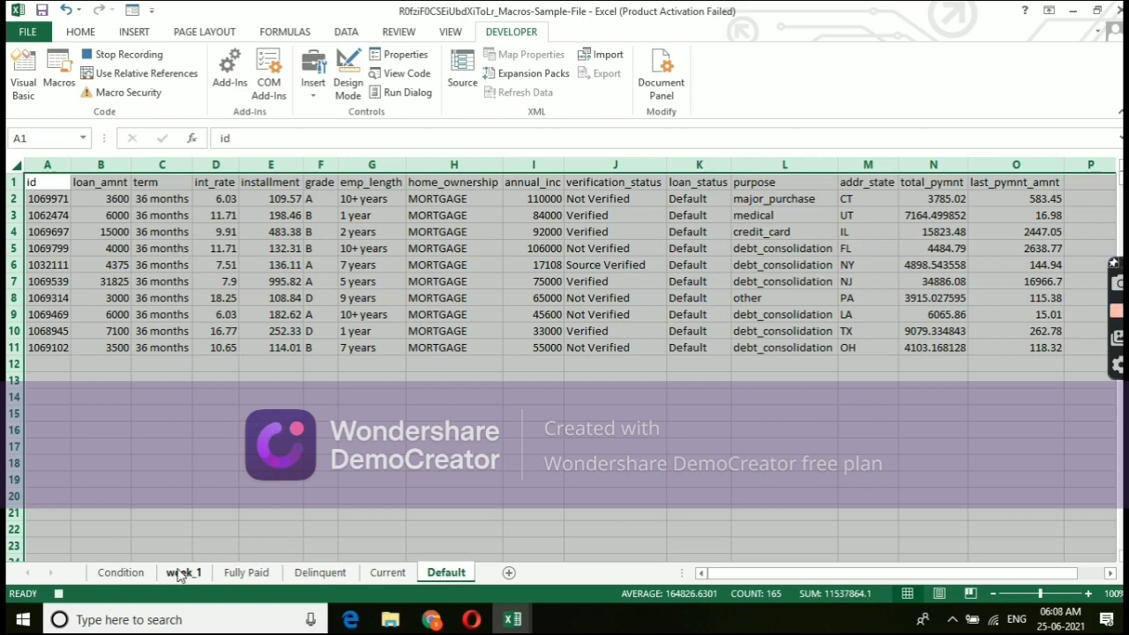
pyautogui.click(120, 573)
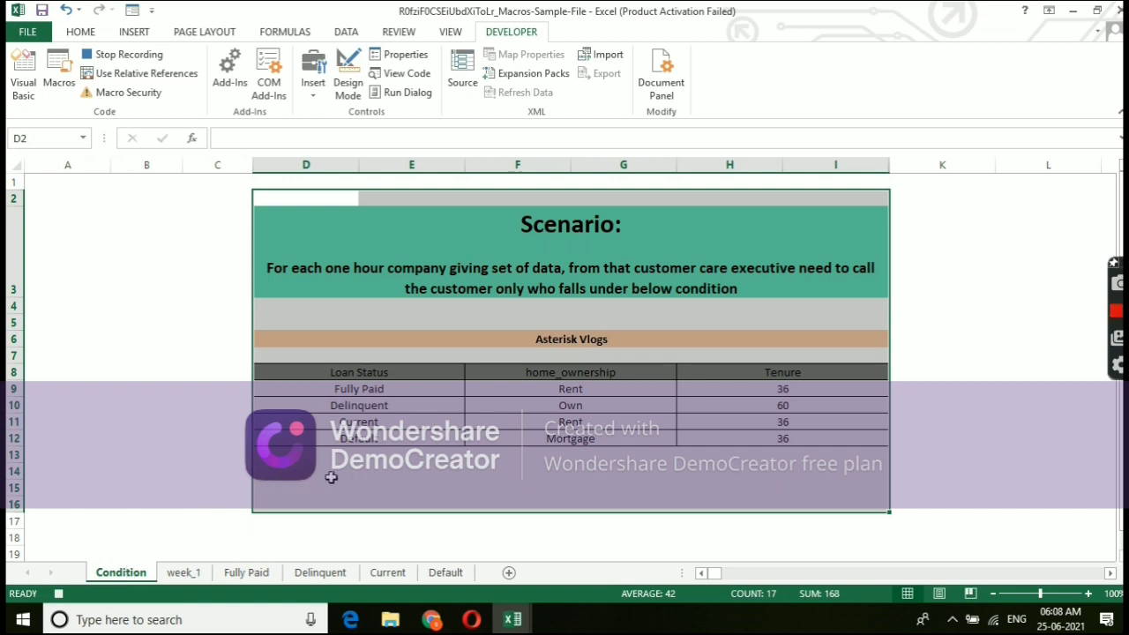
# Deselect the scenario range, stop the Loancalls recording, and select cell F14.
pyautogui.click(326, 459)
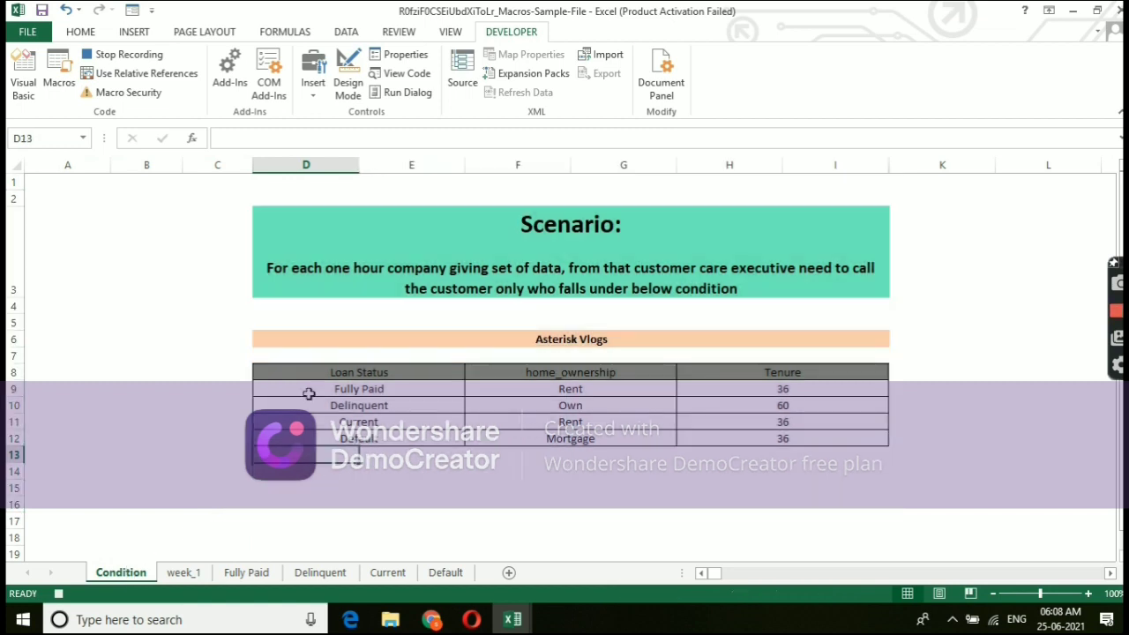
pyautogui.click(128, 55)
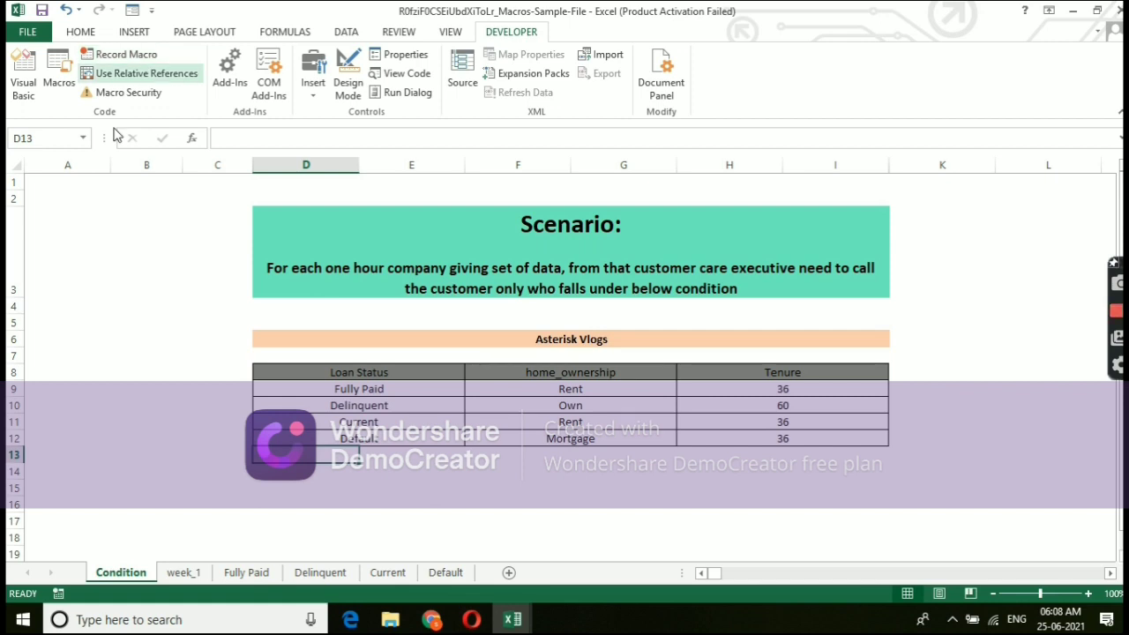
pyautogui.click(497, 457)
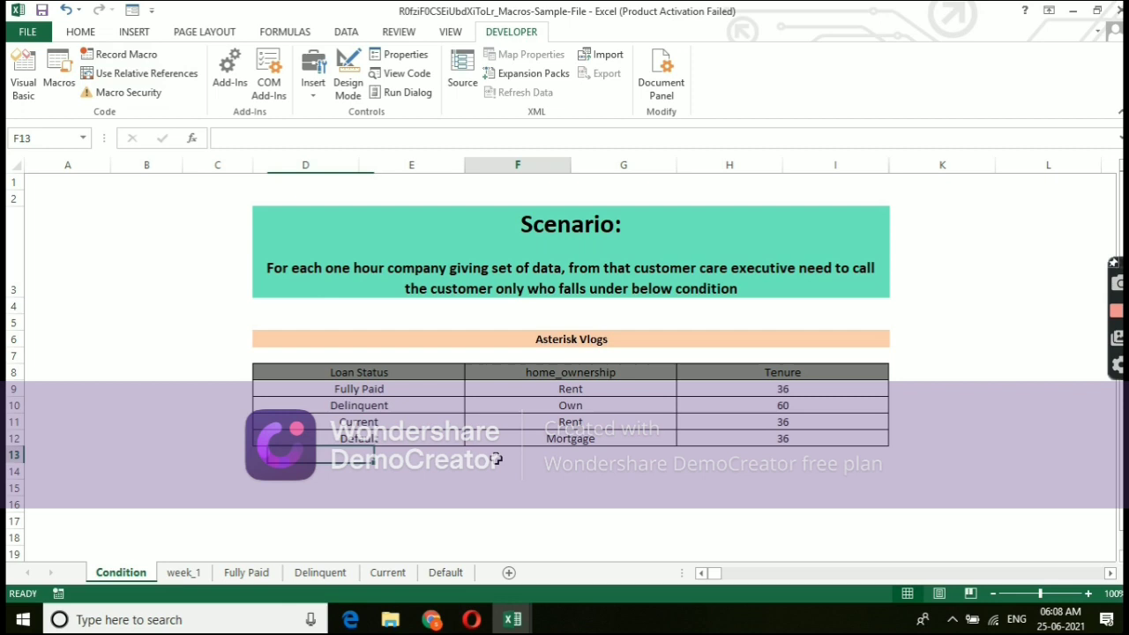
pyautogui.click(505, 512)
pyautogui.press('Up')
pyautogui.press('Up')
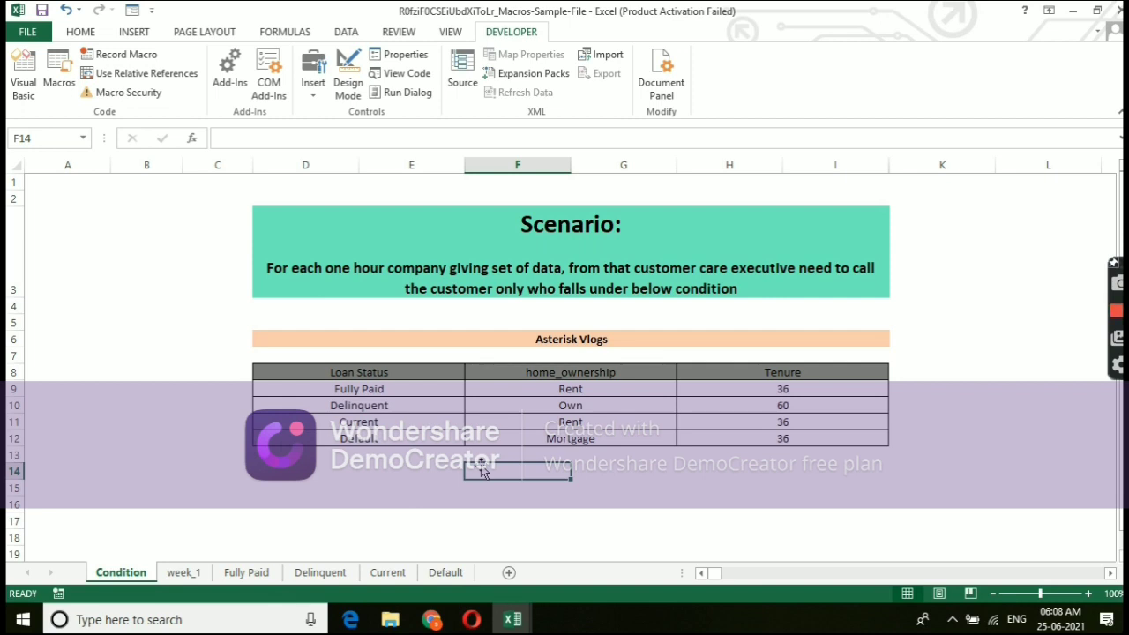
# Replace the default Macro8 name with Delete and begin recording.
pyautogui.click(117, 55)
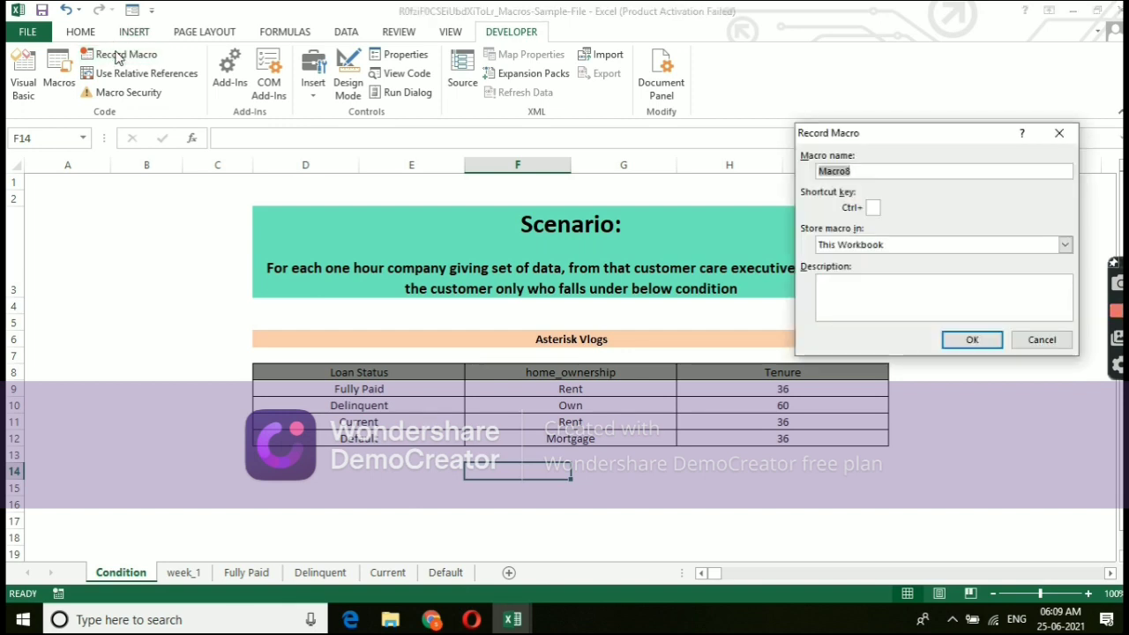
pyautogui.click(882, 172)
pyautogui.press('BackSpace')
pyautogui.press('BackSpace')
pyautogui.press('BackSpace')
pyautogui.press('BackSpace')
pyautogui.press('BackSpace')
pyautogui.press('BackSpace')
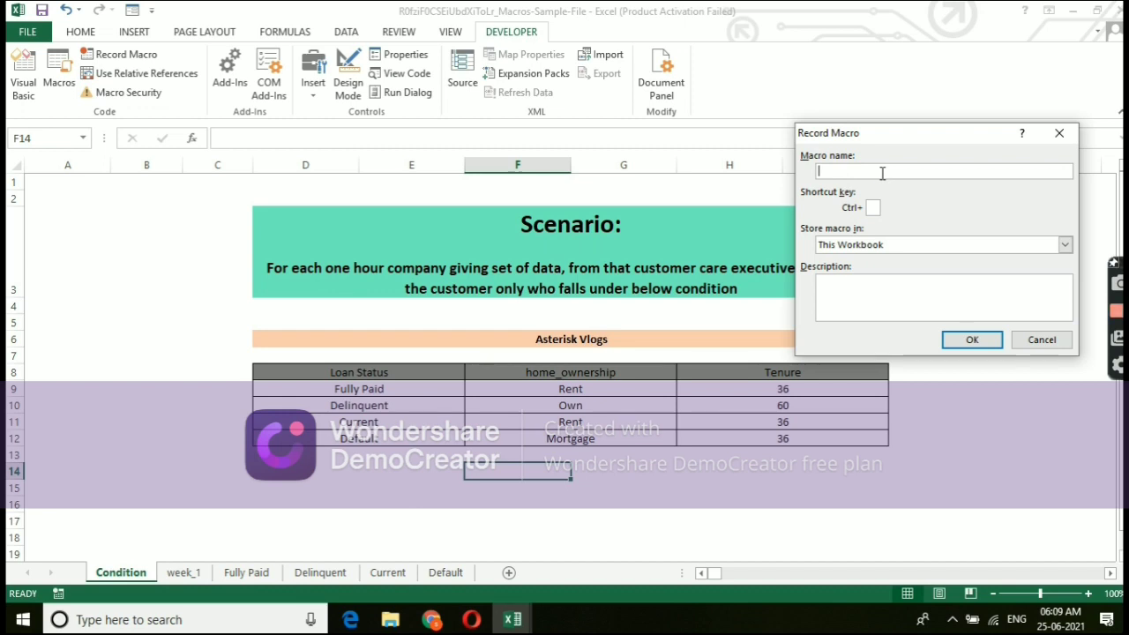
pyautogui.write('Delete')
pyautogui.click(970, 343)
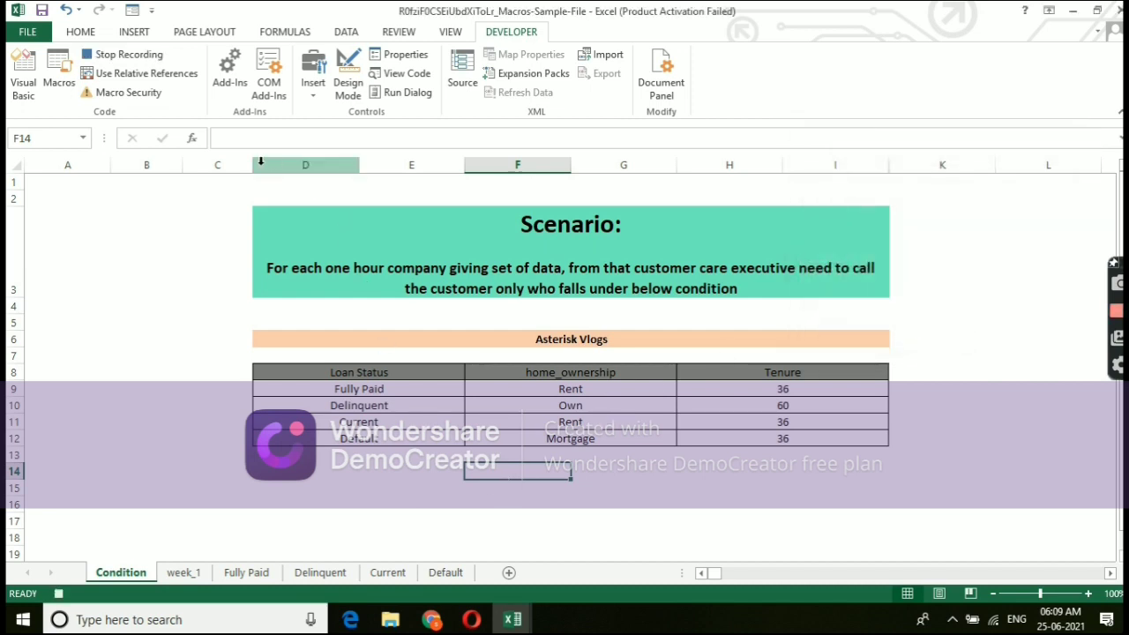
# Clear all loan data from the Fully Paid sheet.
pyautogui.moveTo(256, 186); pyautogui.dragTo(589, 513)
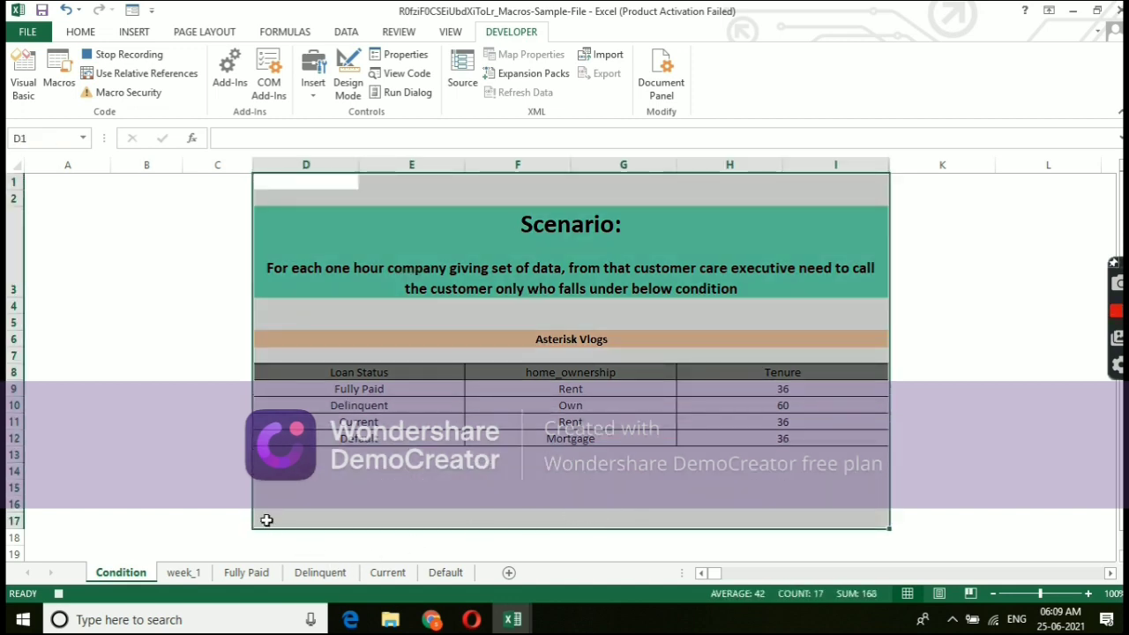
pyautogui.click(256, 574)
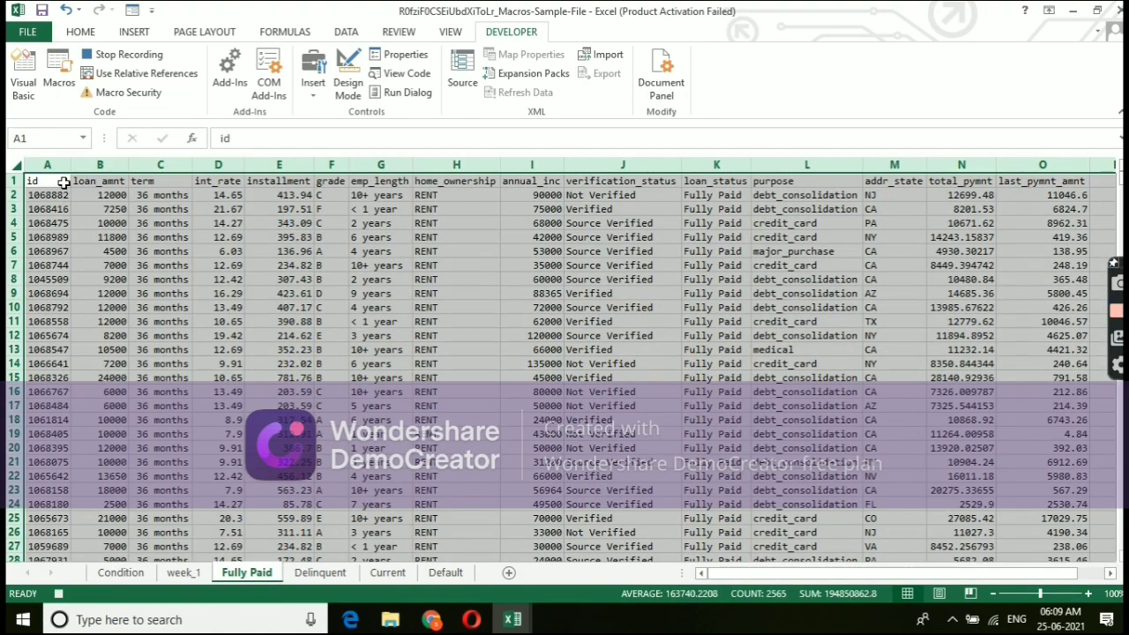
pyautogui.scroll(-20, 80, 176)
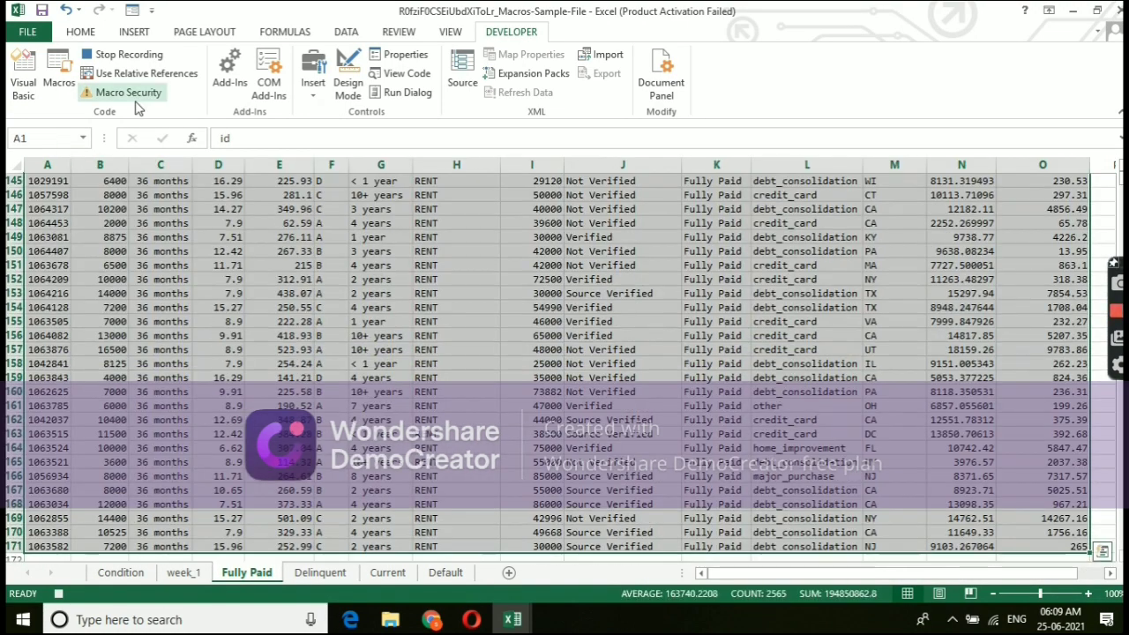
pyautogui.press('Delete')
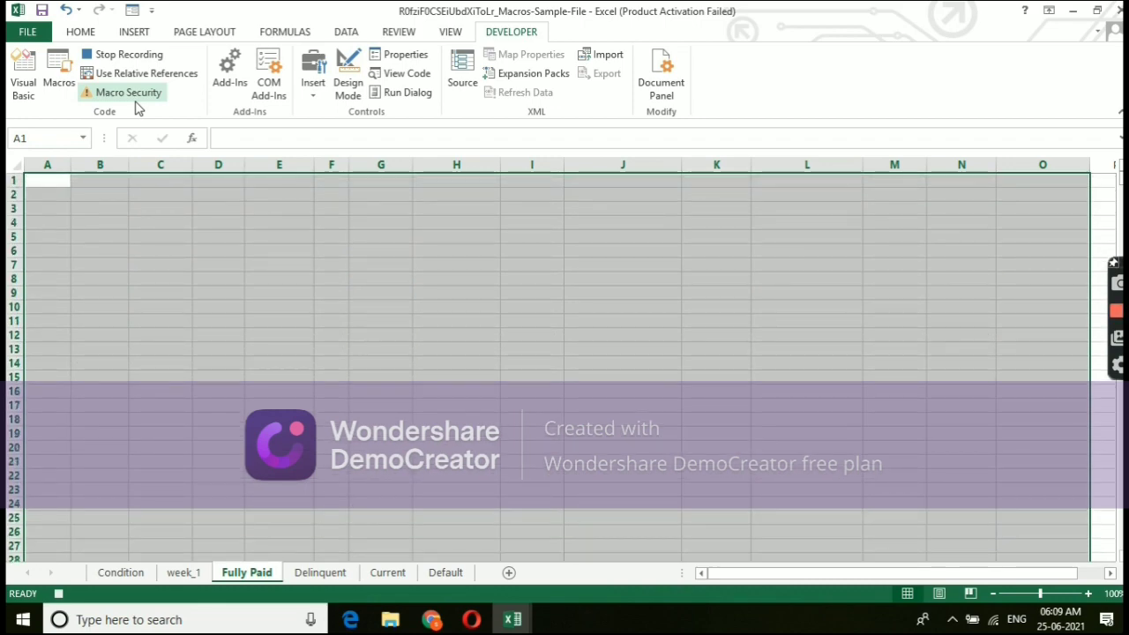
# Clear the loan data on the following tabs, including Default, and return the selection to A1.
pyautogui.hotkey('ctrl', 'pagedown')
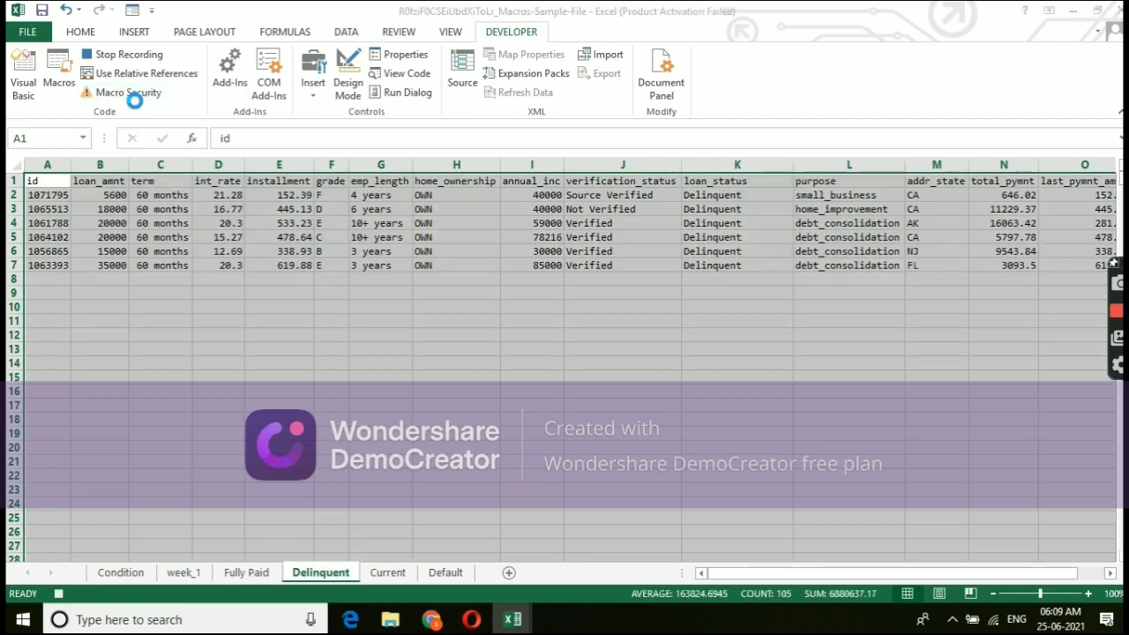
pyautogui.press('Return')
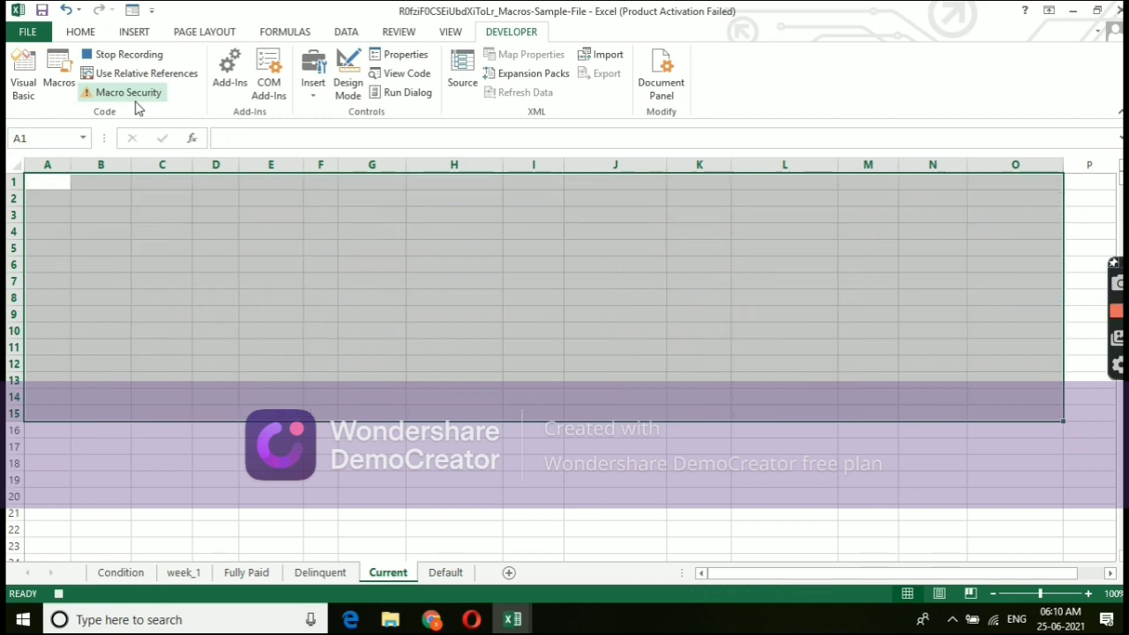
pyautogui.hotkey('ctrl', 'pagedown')
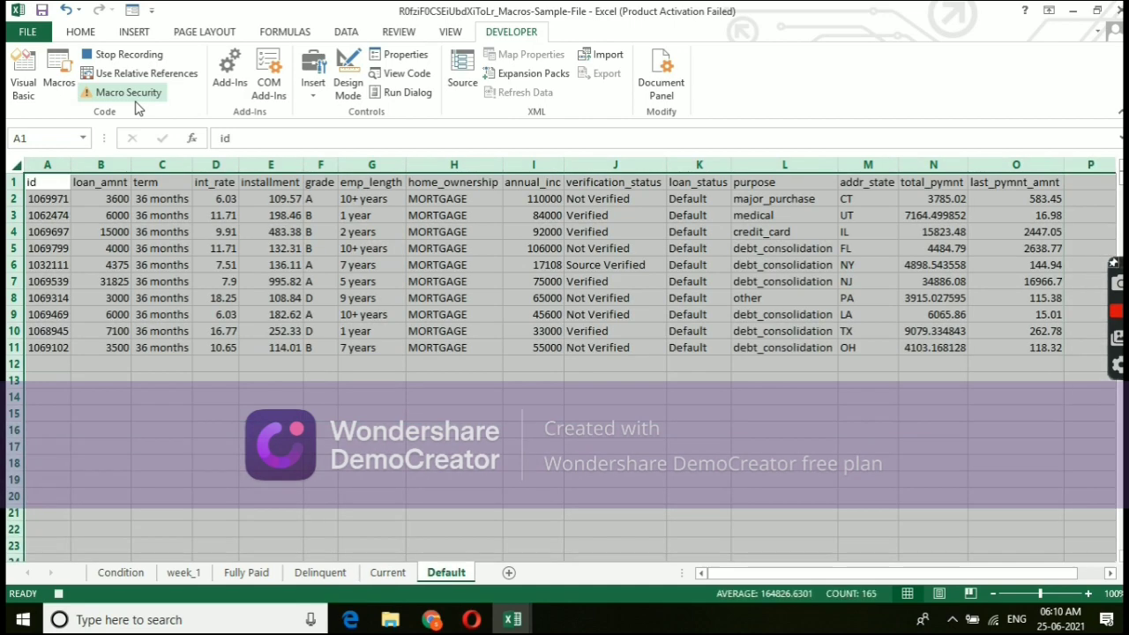
pyautogui.hotkey('ctrl', 'shift', 'Right')
pyautogui.hotkey('ctrl', 'shift', 'Down')
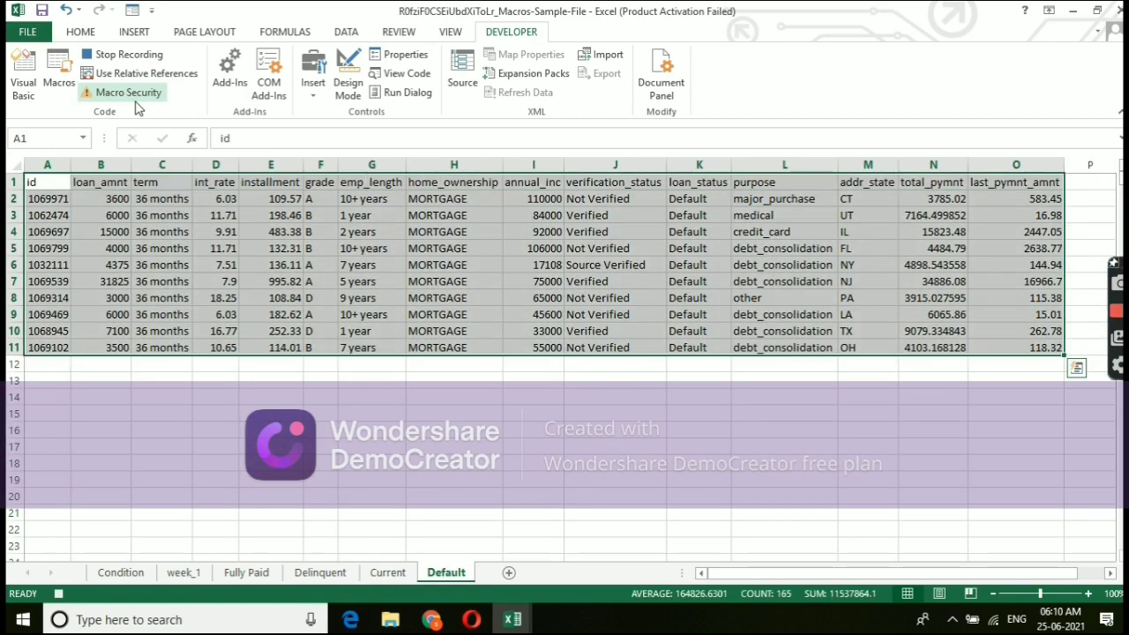
pyautogui.press('Delete')
pyautogui.hotkey('ctrl', 'Home')
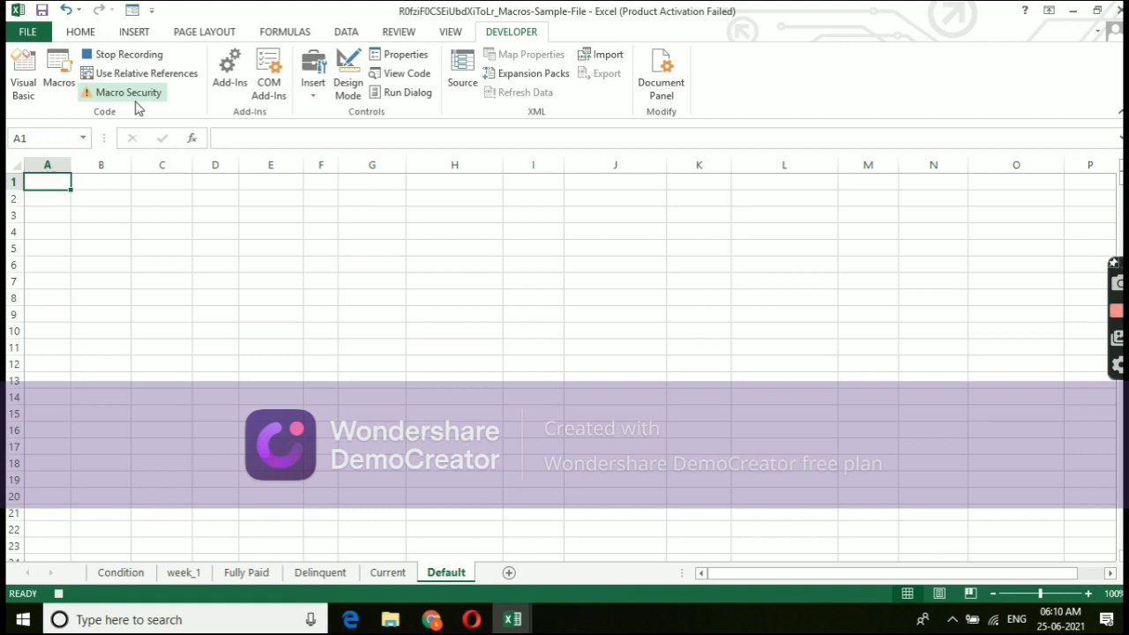
# Return to the Condition sheet and stop recording the clearing macro.
pyautogui.hotkey('ctrl', 'pageup')
pyautogui.hotkey('ctrl', 'pageup')
pyautogui.hotkey('ctrl', 'pageup')
pyautogui.hotkey('ctrl', 'pageup')
pyautogui.hotkey('ctrl', 'pageup')
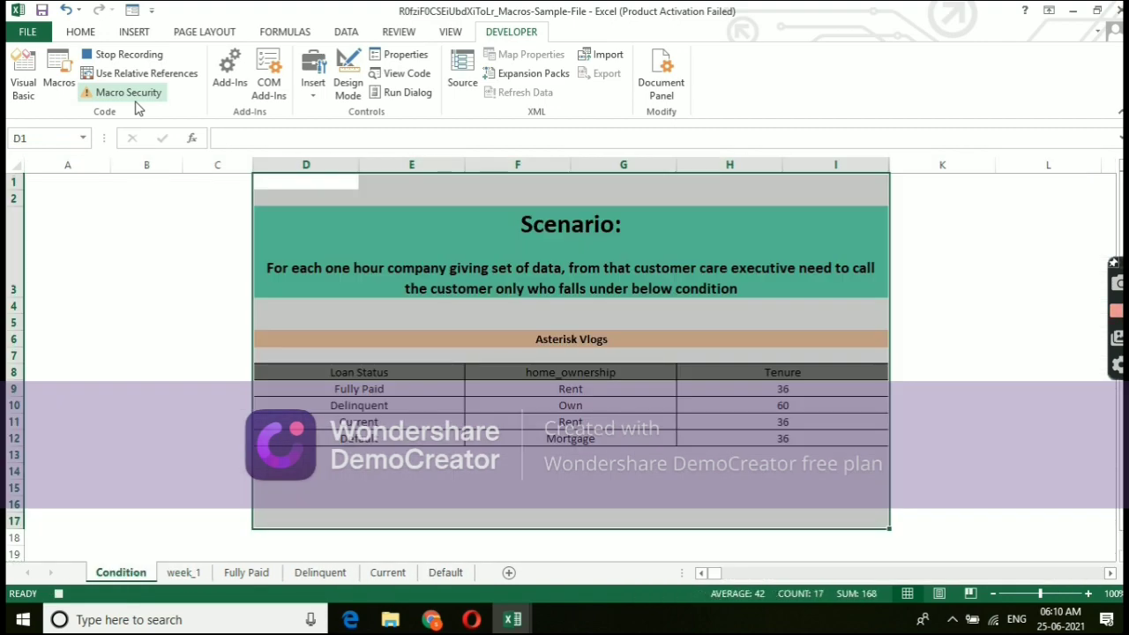
pyautogui.click(134, 56)
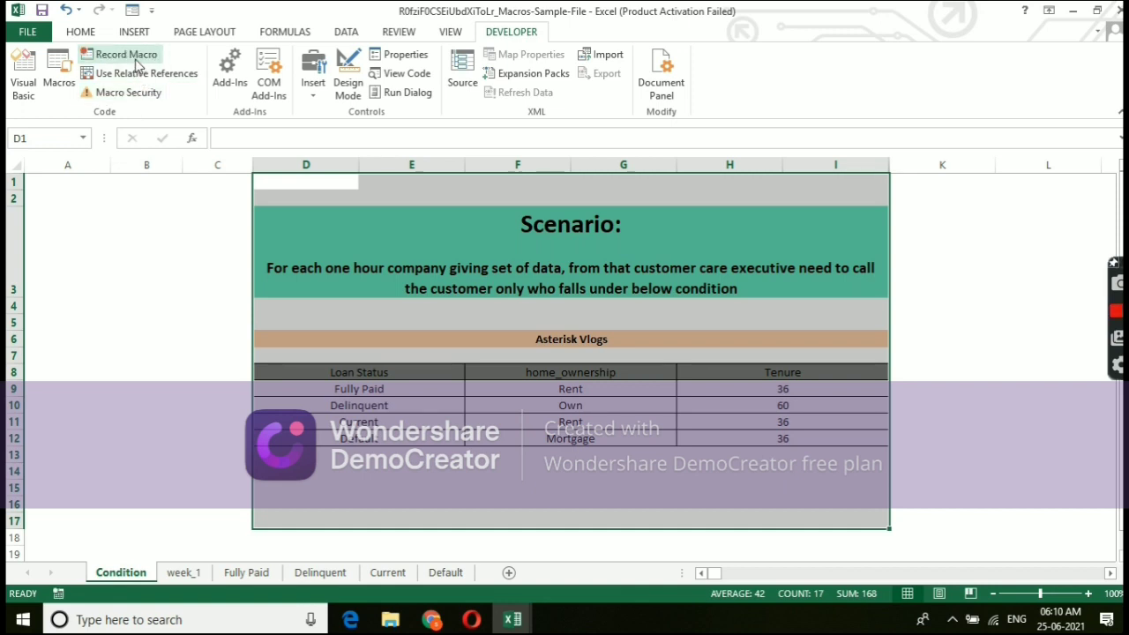
pyautogui.click(127, 414)
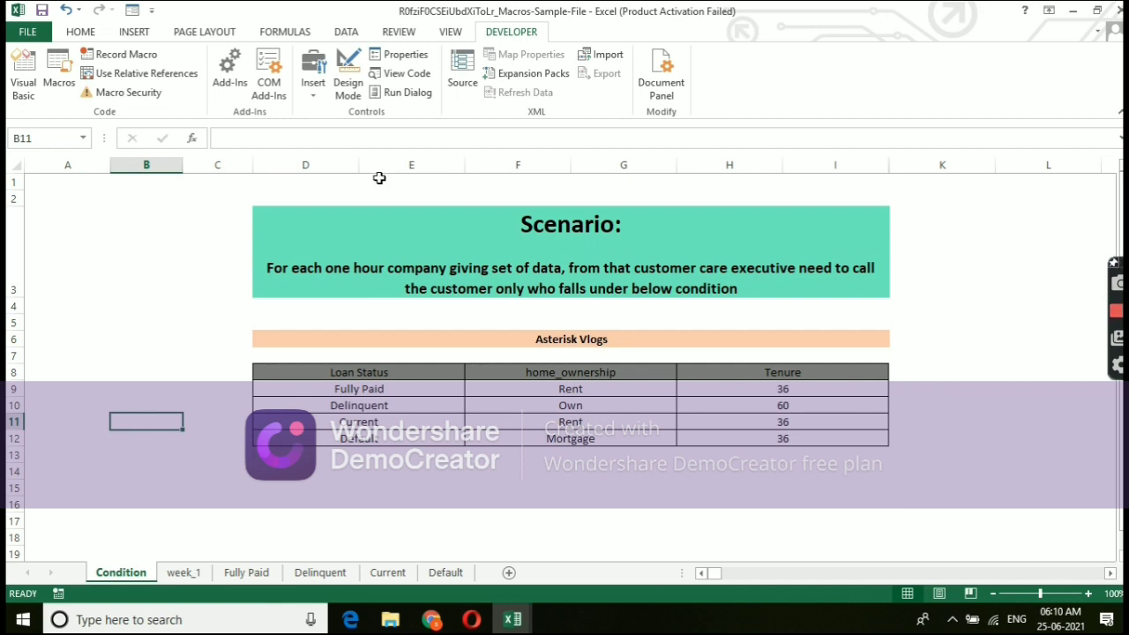
# Select cell F14 below the condition table and bring up the form and ActiveX controls list.
pyautogui.click(808, 305)
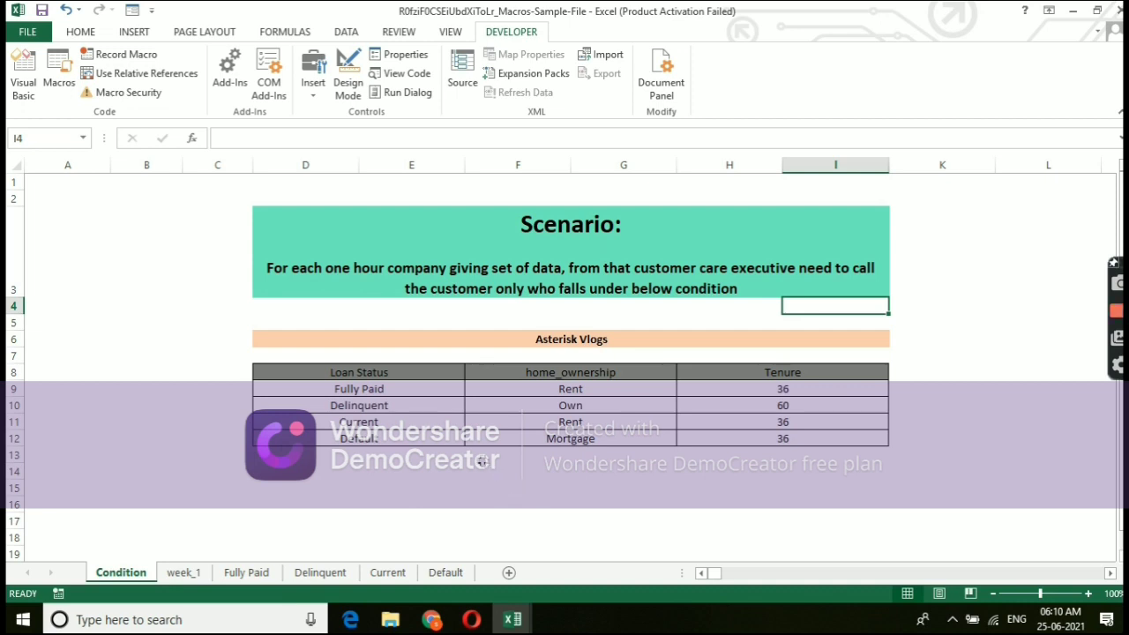
pyautogui.click(481, 460)
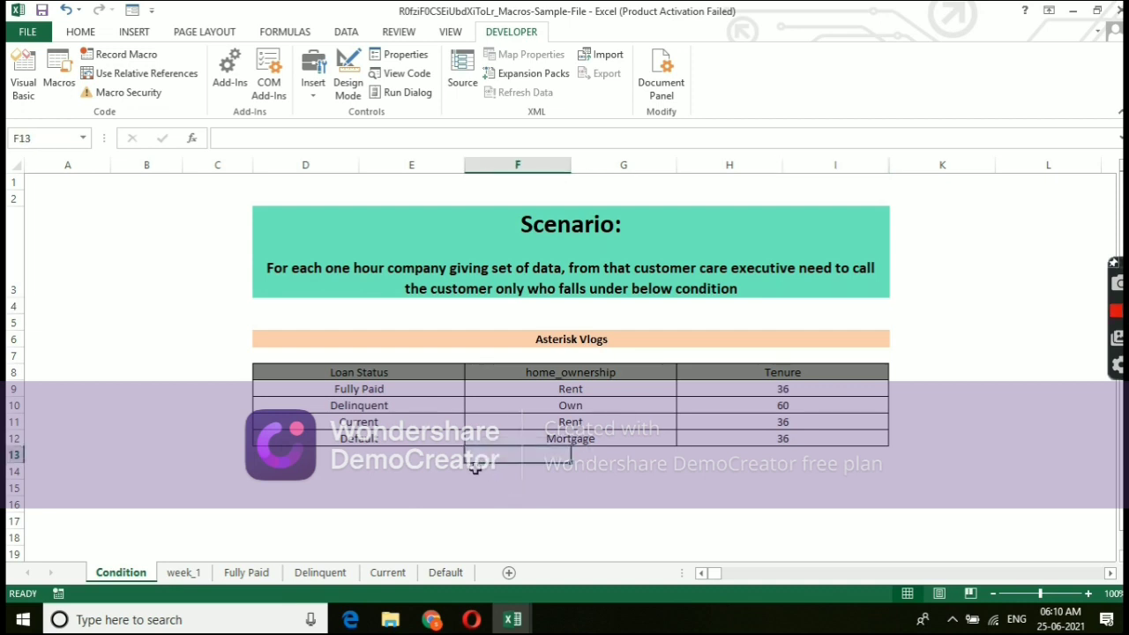
pyautogui.click(475, 469)
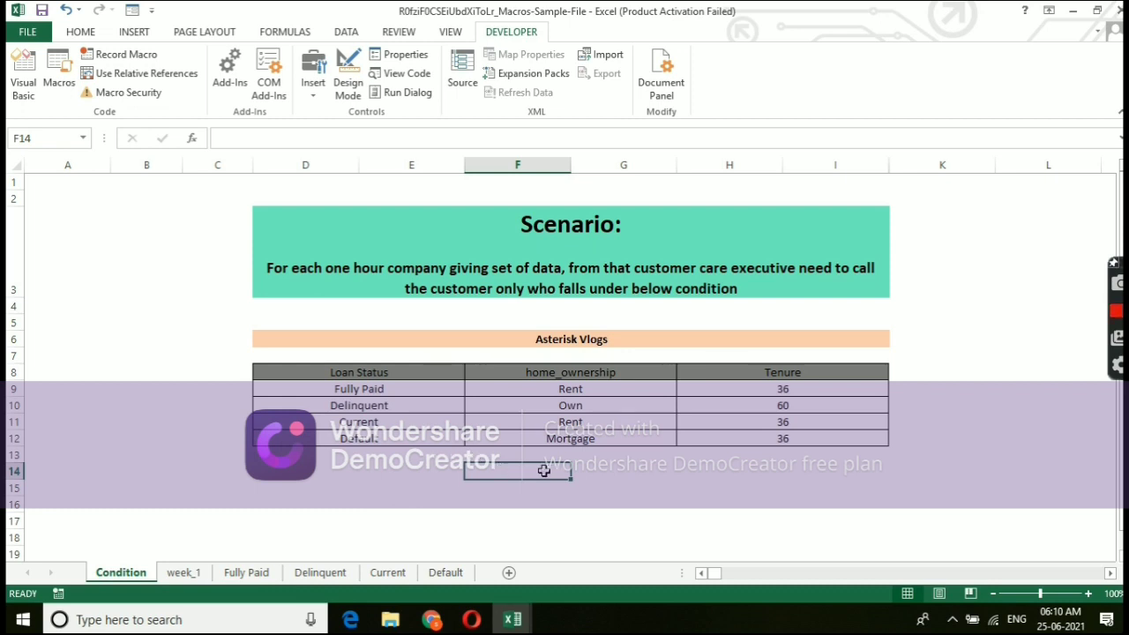
pyautogui.click(314, 97)
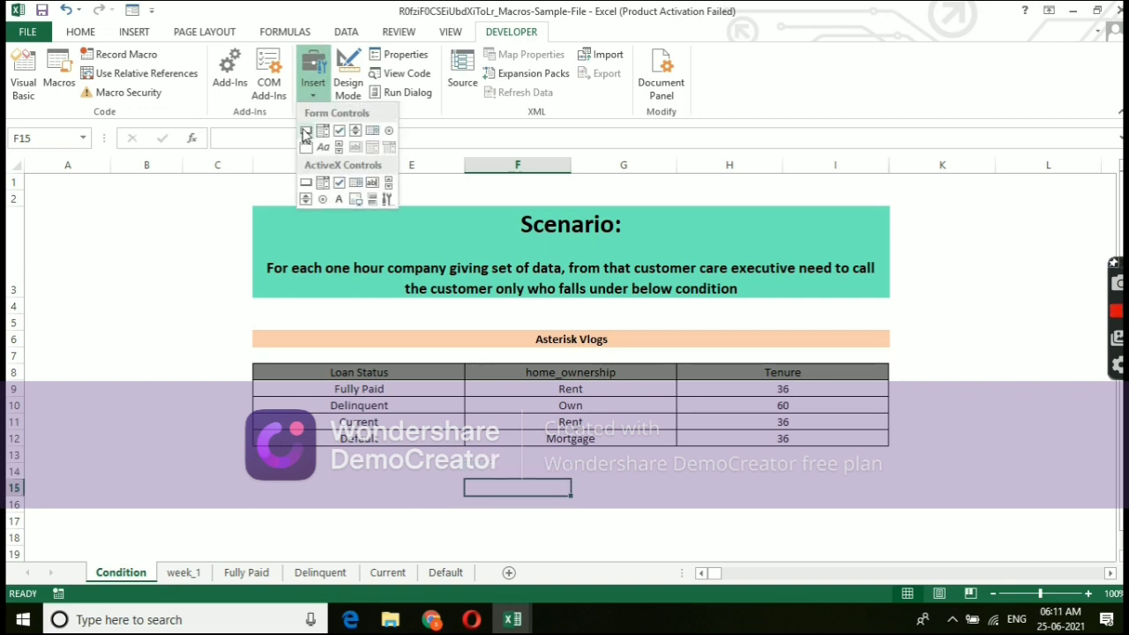
# Draw a push button below the condition table and assign it the Loancalls macro.
pyautogui.click(305, 132)
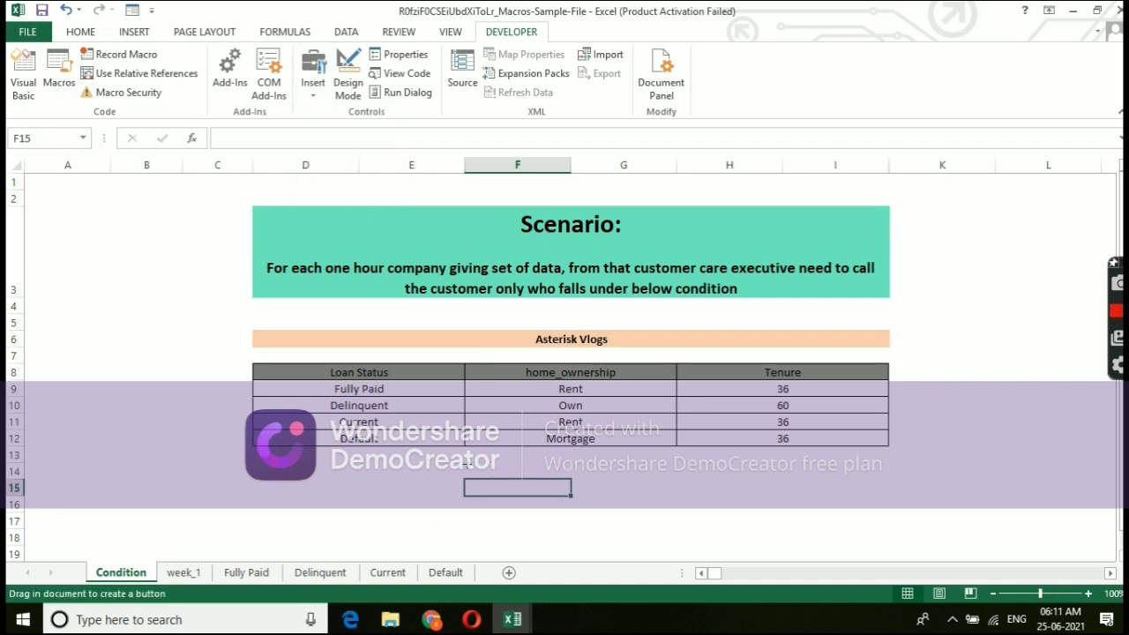
pyautogui.moveTo(465, 457)
pyautogui.mouseDown()
pyautogui.moveTo(582, 479)
pyautogui.moveTo(692, 481)
pyautogui.moveTo(676, 483)
pyautogui.mouseUp()
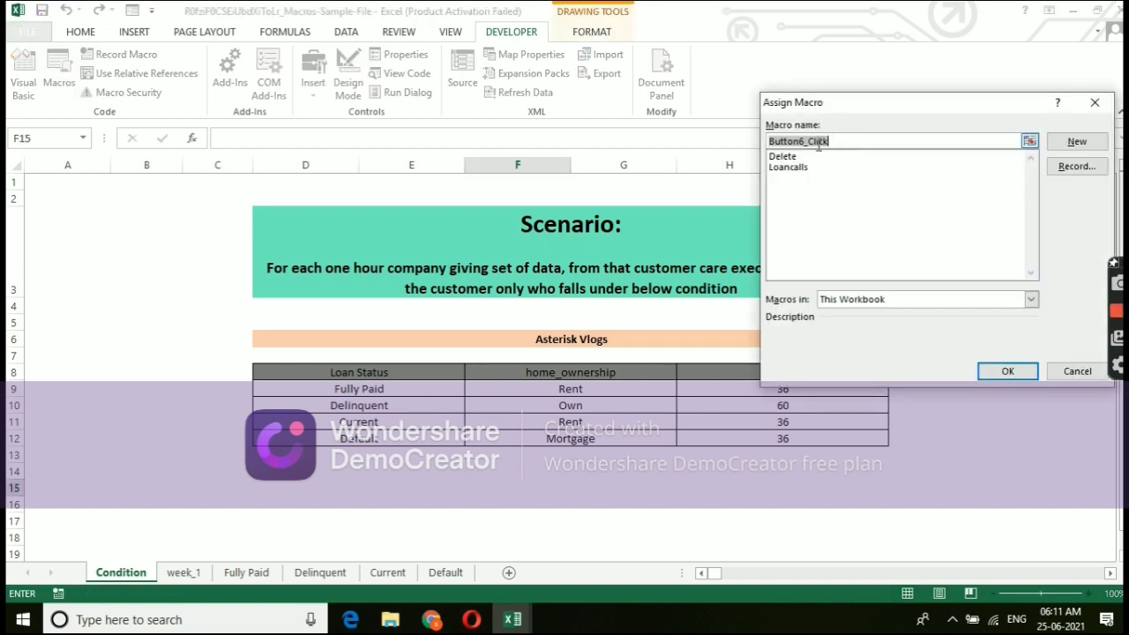
pyautogui.click(791, 170)
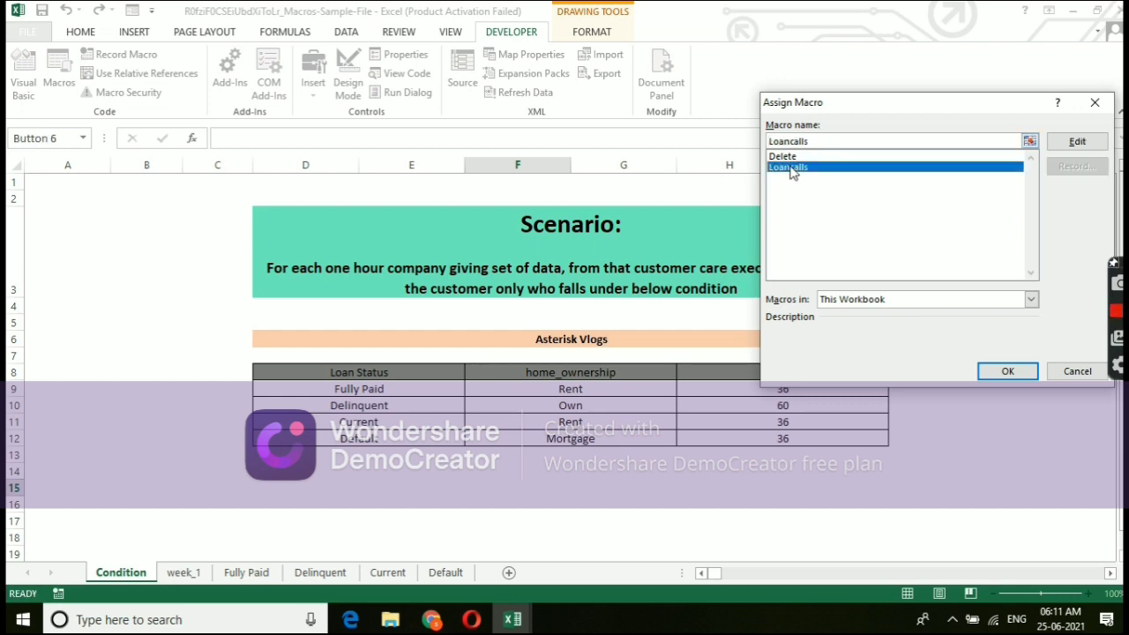
pyautogui.click(1005, 372)
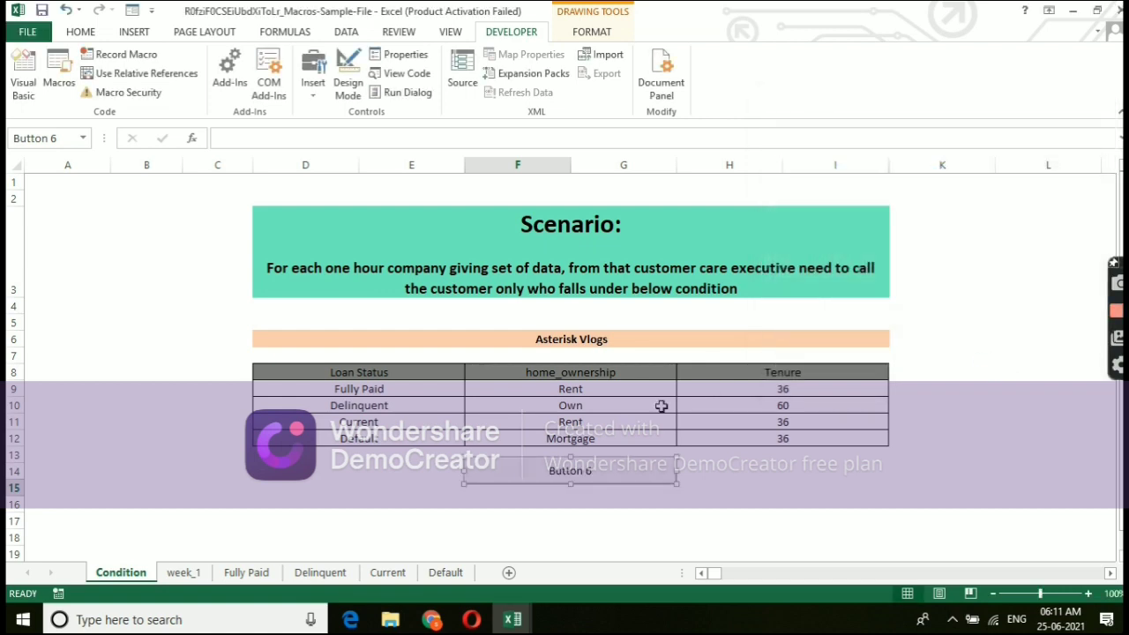
# Caption the button 'Pull Data' and nudge it up slightly.
pyautogui.click(592, 470)
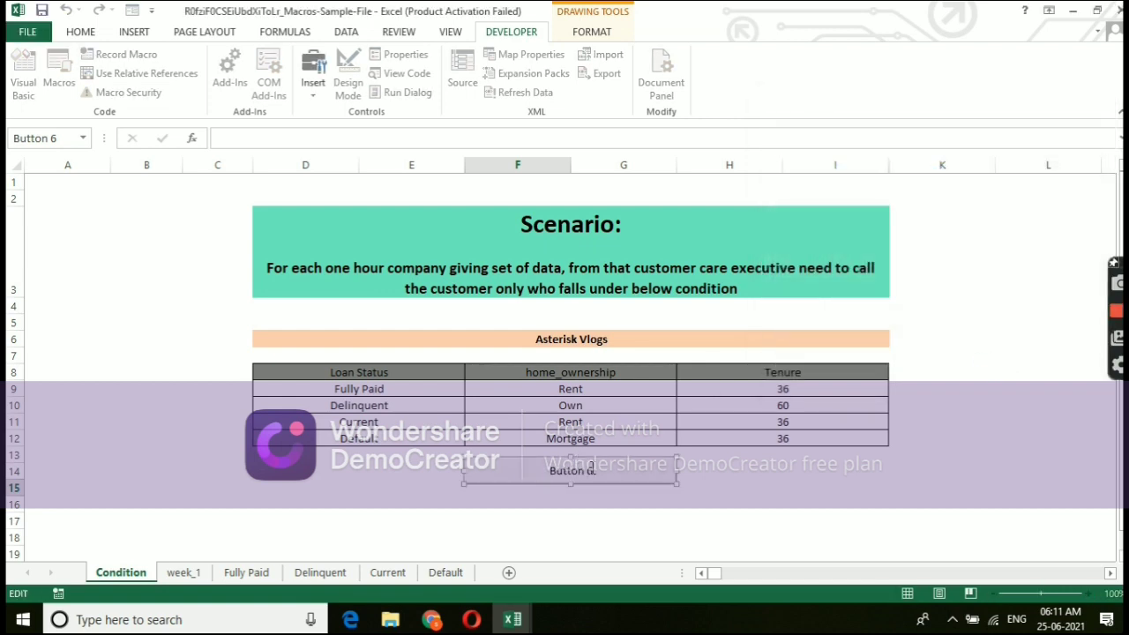
pyautogui.hotkey('ctrl', 'a')
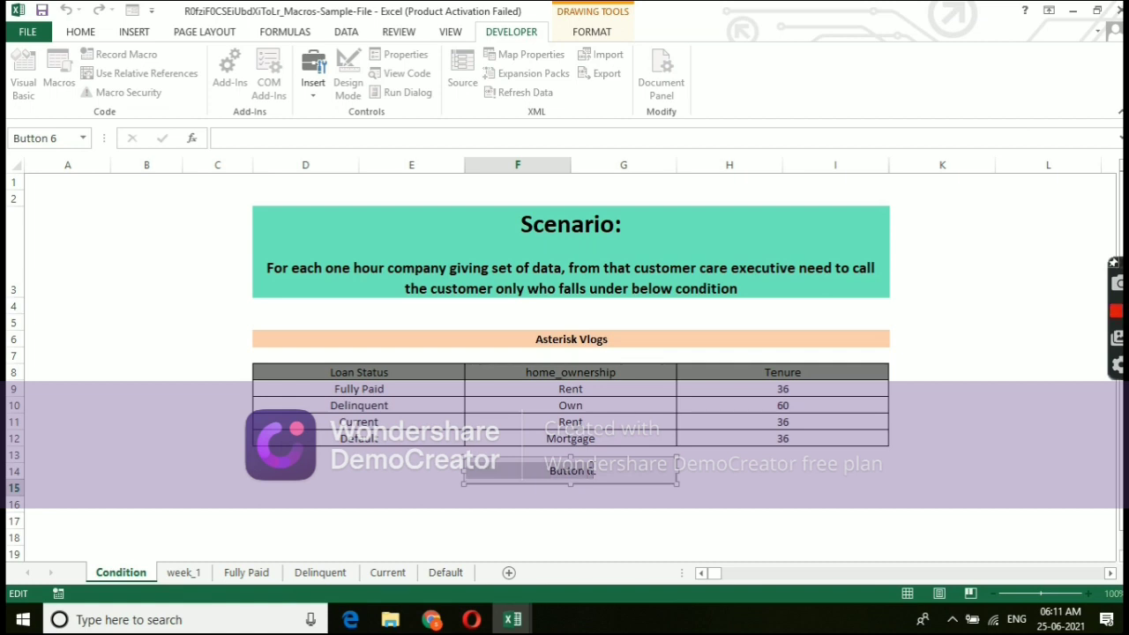
pyautogui.write('Ful')
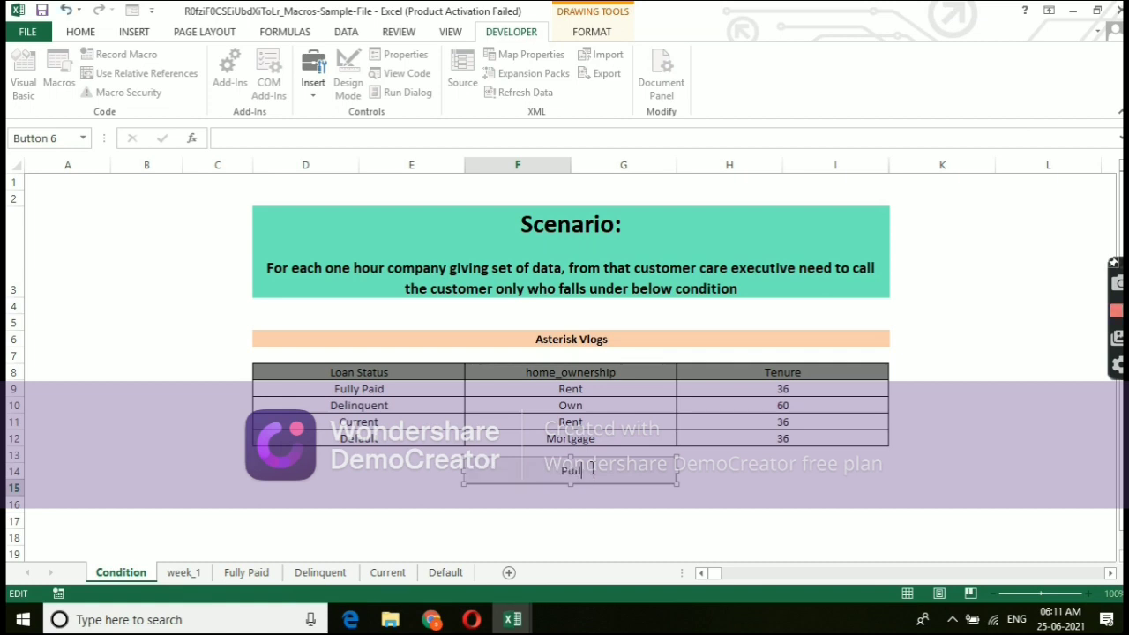
pyautogui.write('l Data')
pyautogui.press('BackSpace')
pyautogui.press('BackSpace')
pyautogui.press('BackSpace')
pyautogui.press('BackSpace')
pyautogui.press('BackSpace')
pyautogui.write('Data')
pyautogui.click(582, 498)
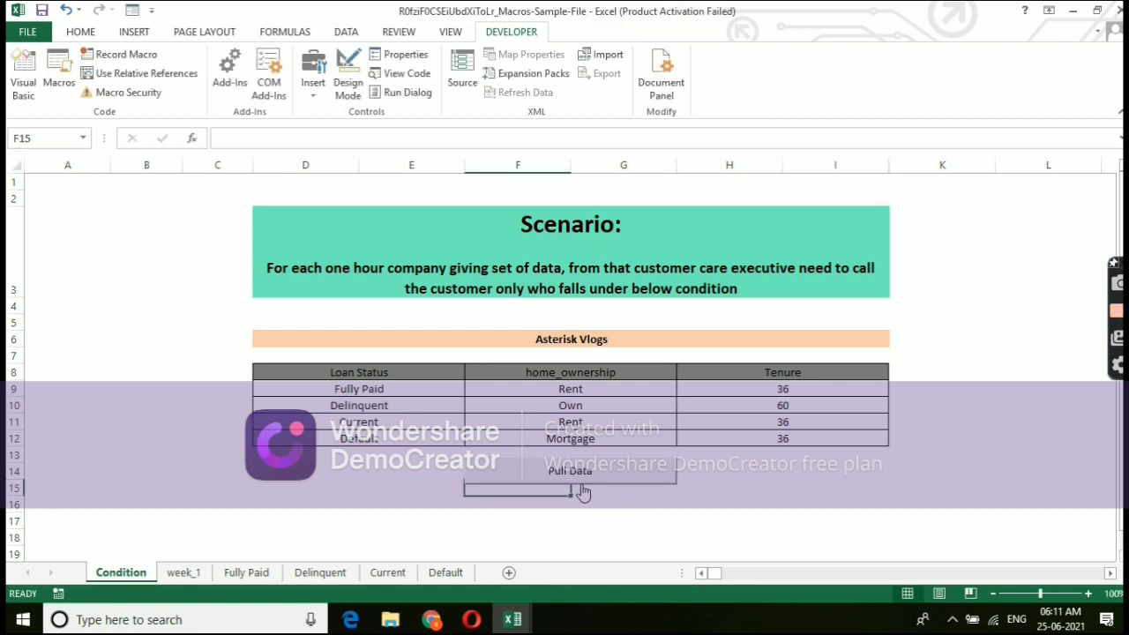
pyautogui.rightClick(579, 485)
pyautogui.moveTo(579, 485); pyautogui.dragTo(577, 478)
# Draw a form button below Pull Data and assign it the Delete macro.
pyautogui.click(546, 491)
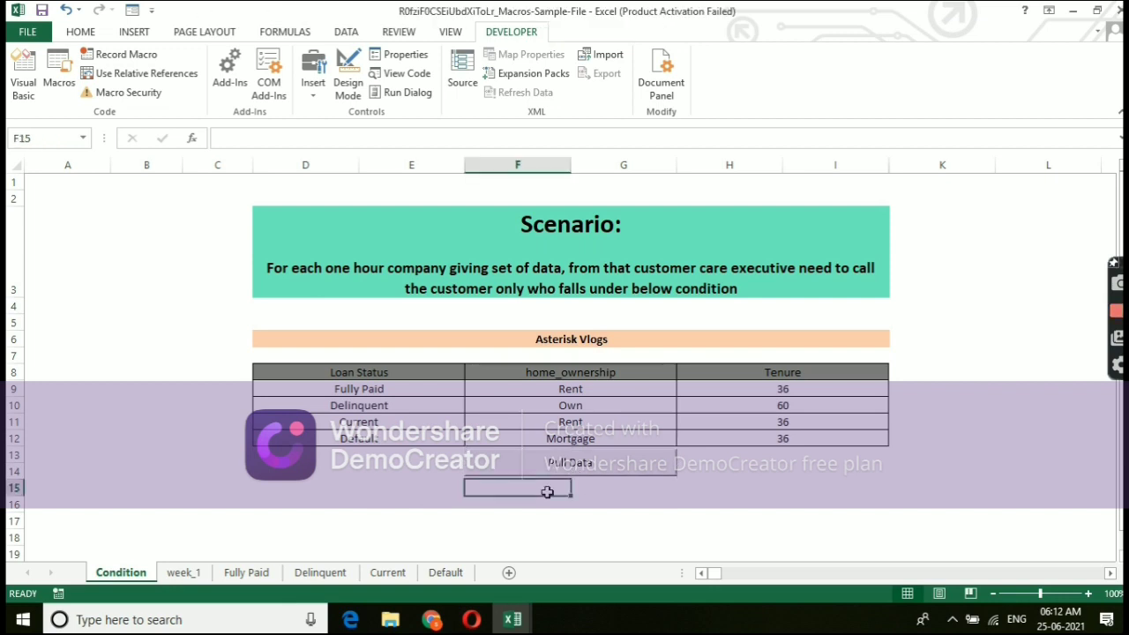
pyautogui.click(311, 86)
pyautogui.click(305, 131)
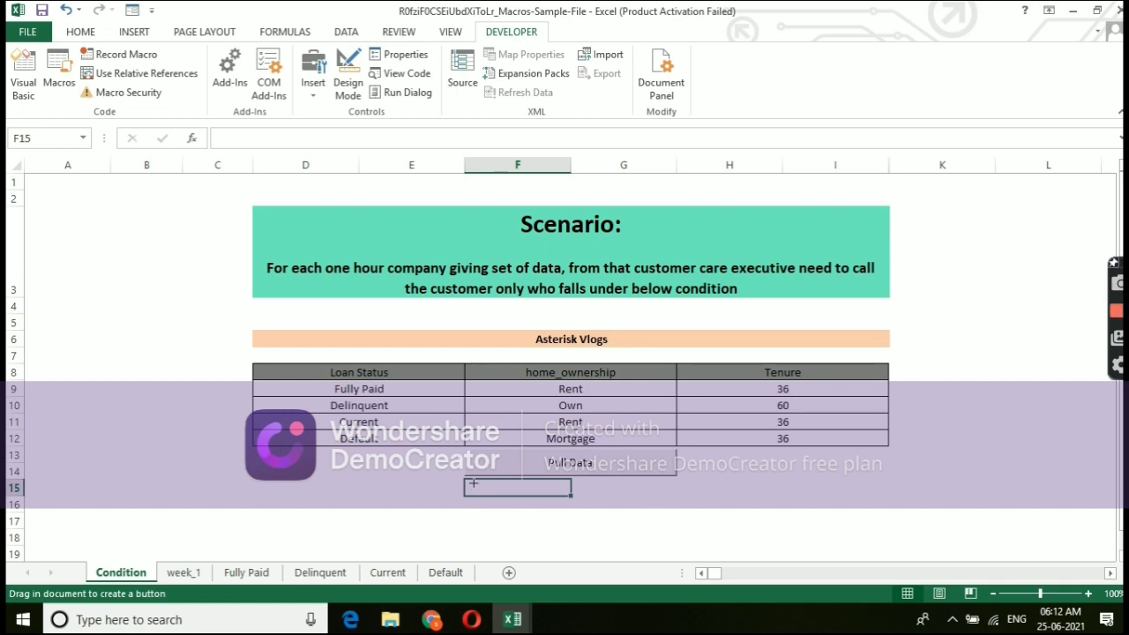
pyautogui.moveTo(470, 482); pyautogui.dragTo(500, 506)
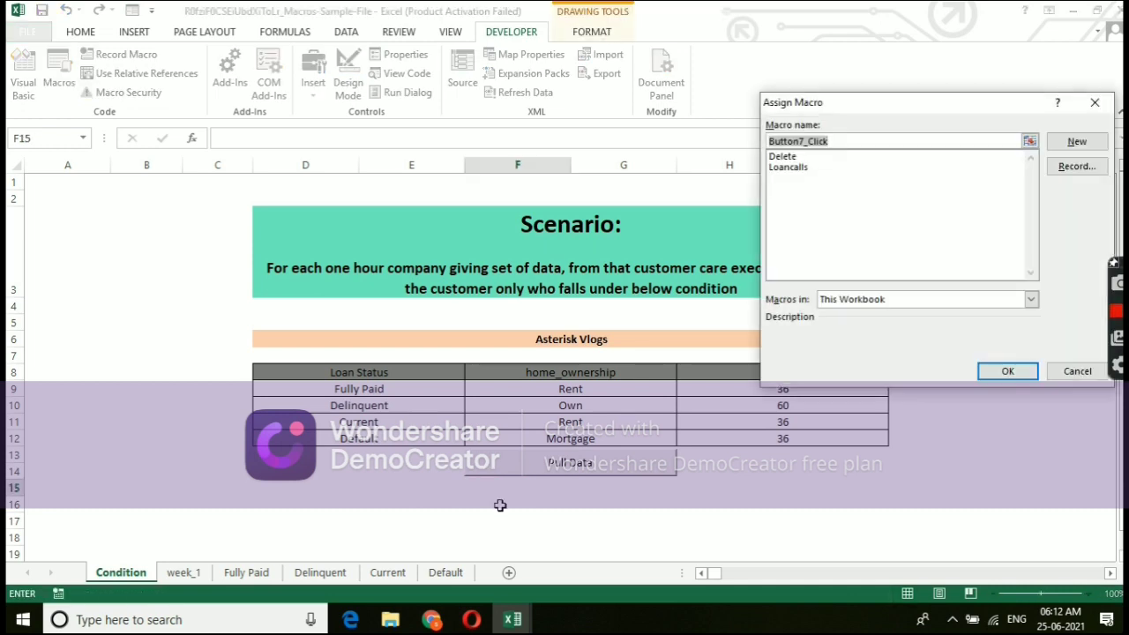
pyautogui.click(789, 157)
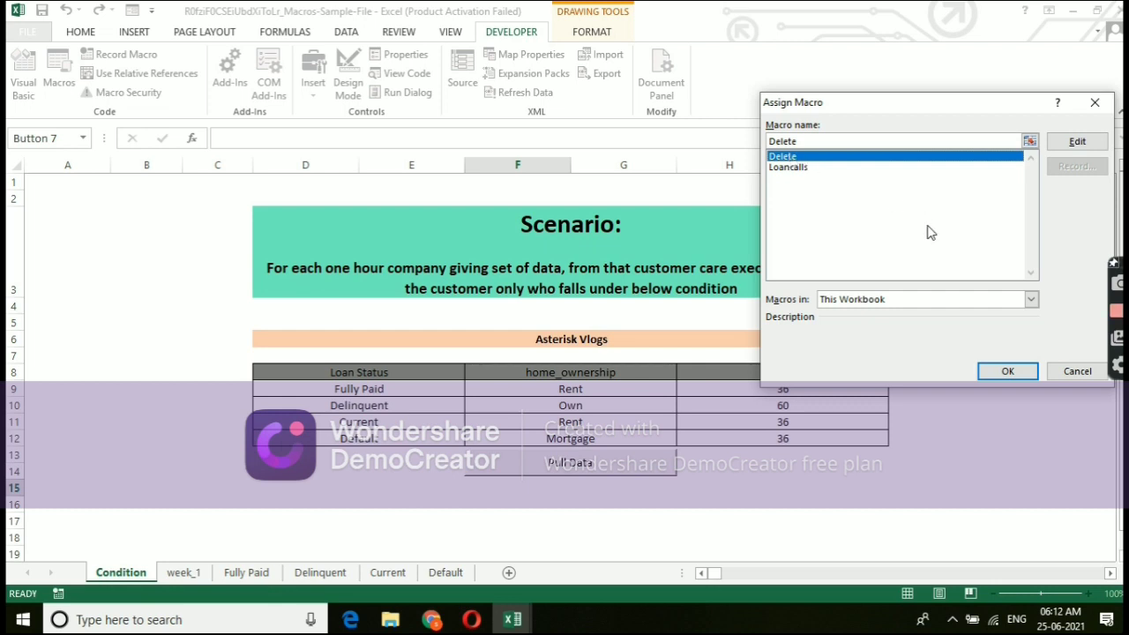
pyautogui.click(1003, 370)
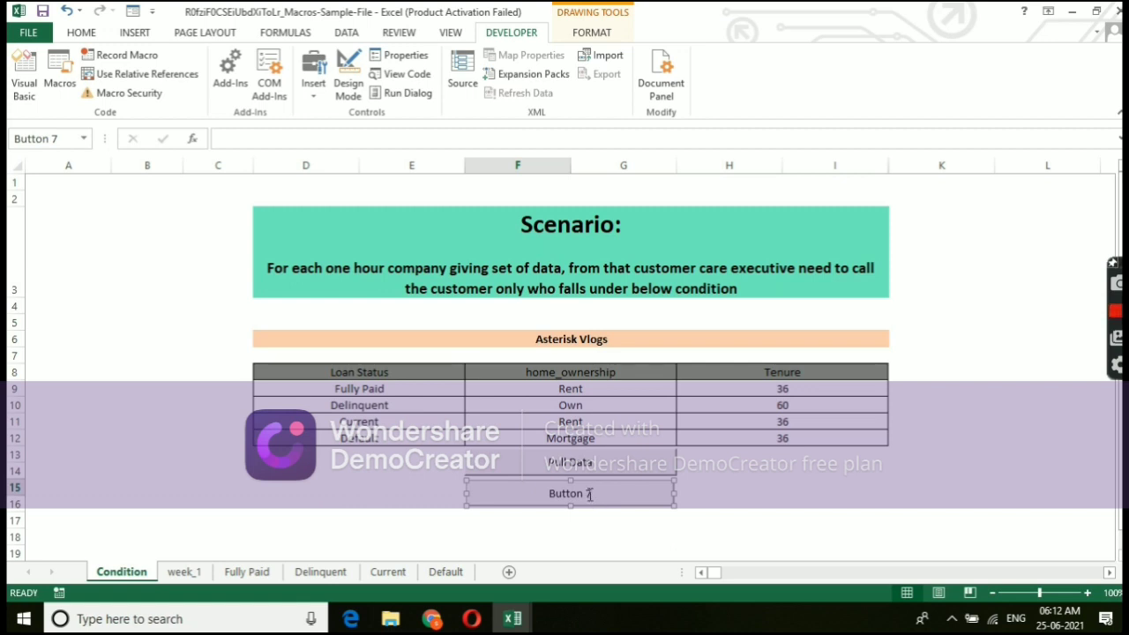
# Change the new button's caption to 'Delete'.
pyautogui.click(589, 494)
pyautogui.hotkey('ctrl', 'a')
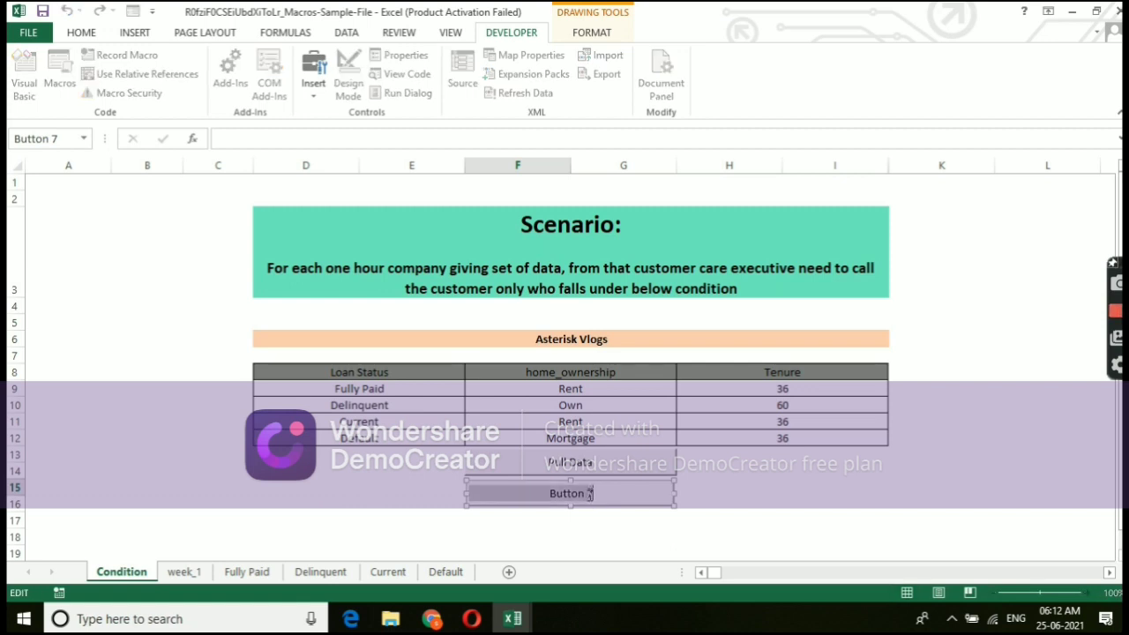
pyautogui.write('Delete')
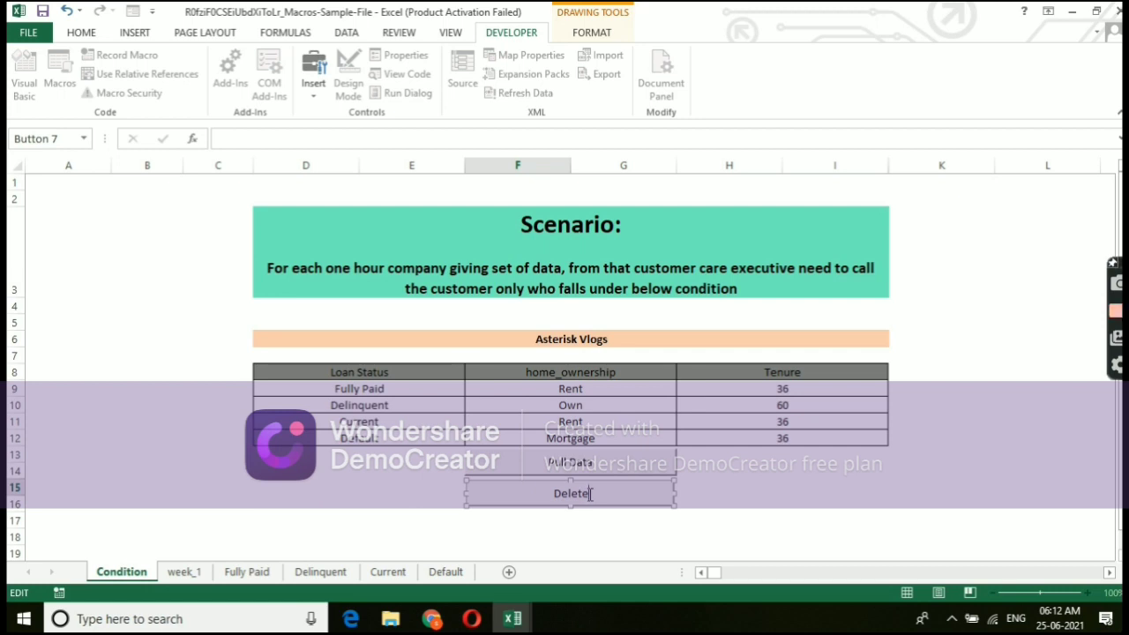
pyautogui.click(591, 499)
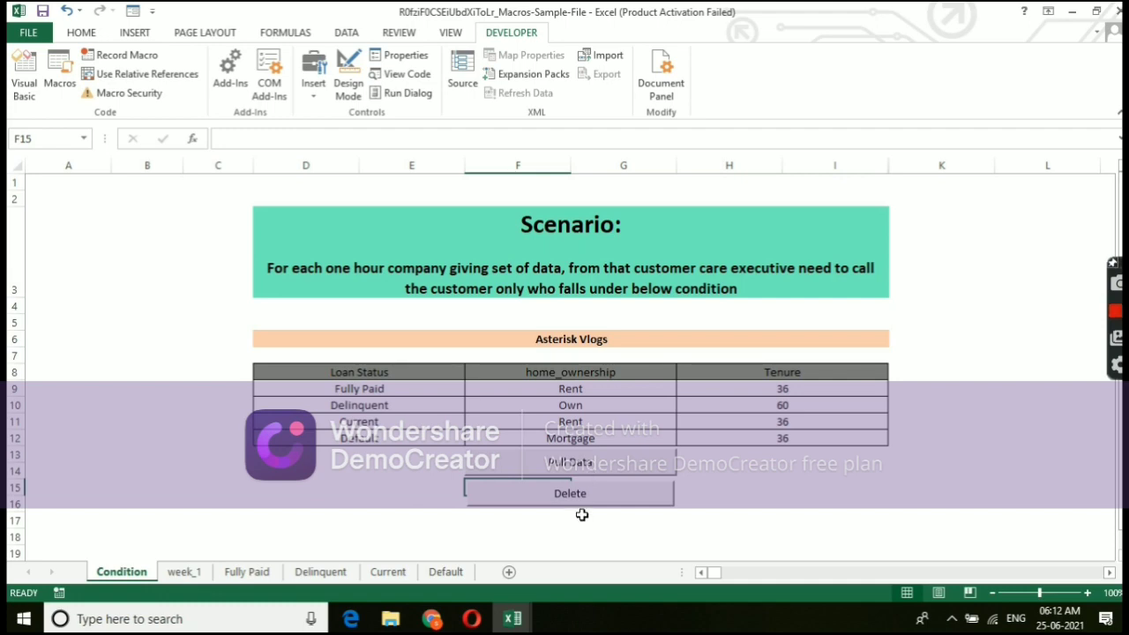
# Confirm the Fully Paid, Delinquent, Current and Default sheets are empty, then run Pull Data from Condition.
pyautogui.click(248, 571)
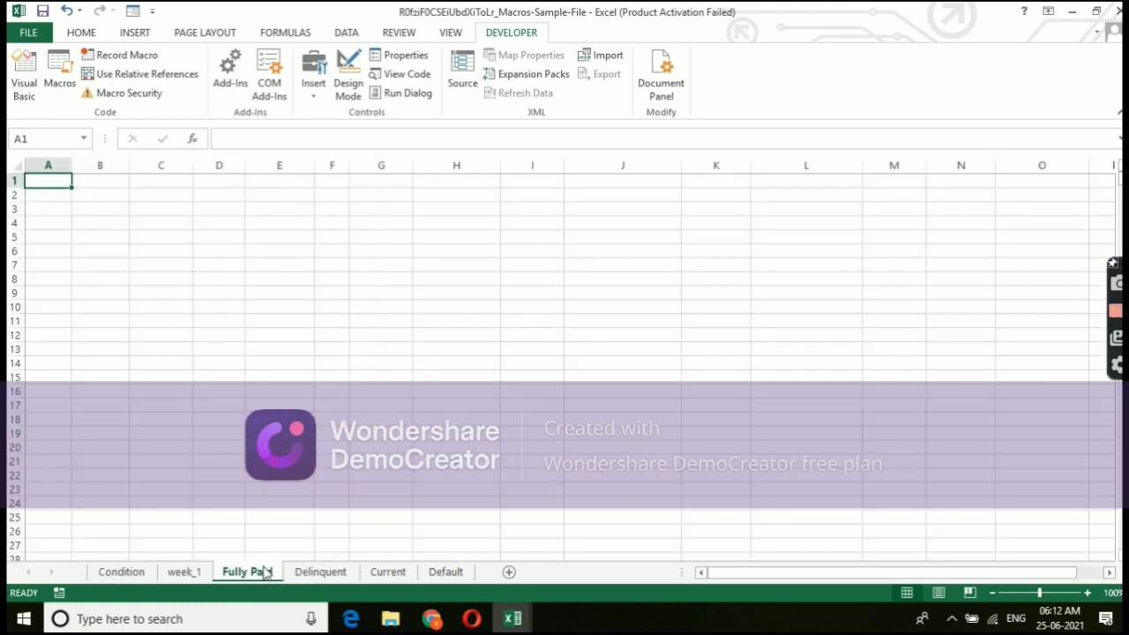
pyautogui.click(295, 571)
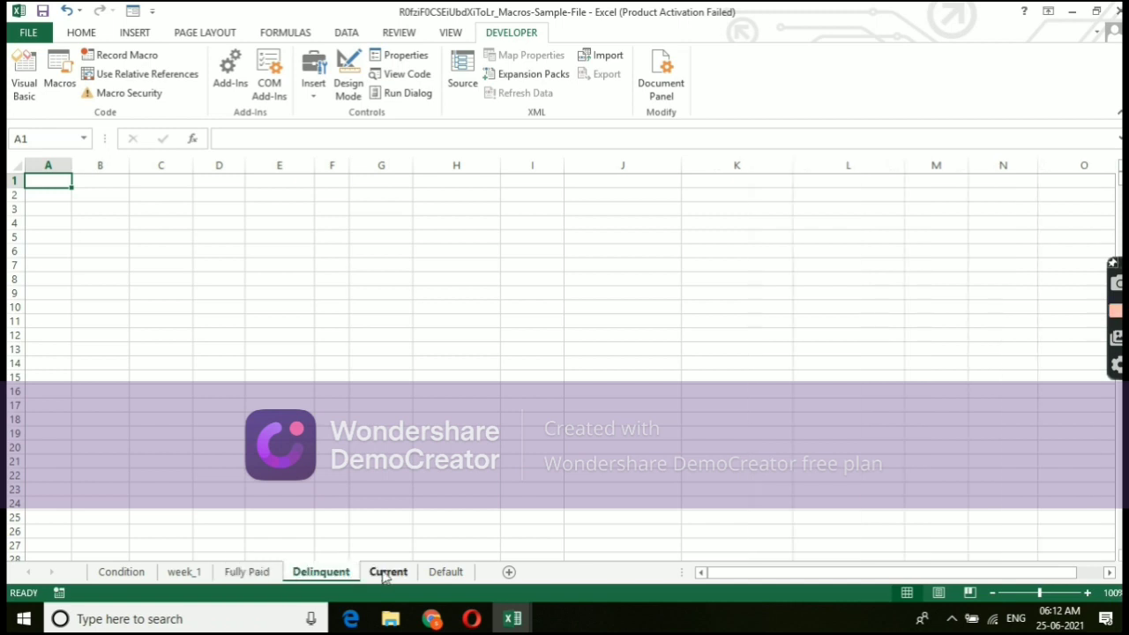
pyautogui.click(388, 573)
pyautogui.click(446, 571)
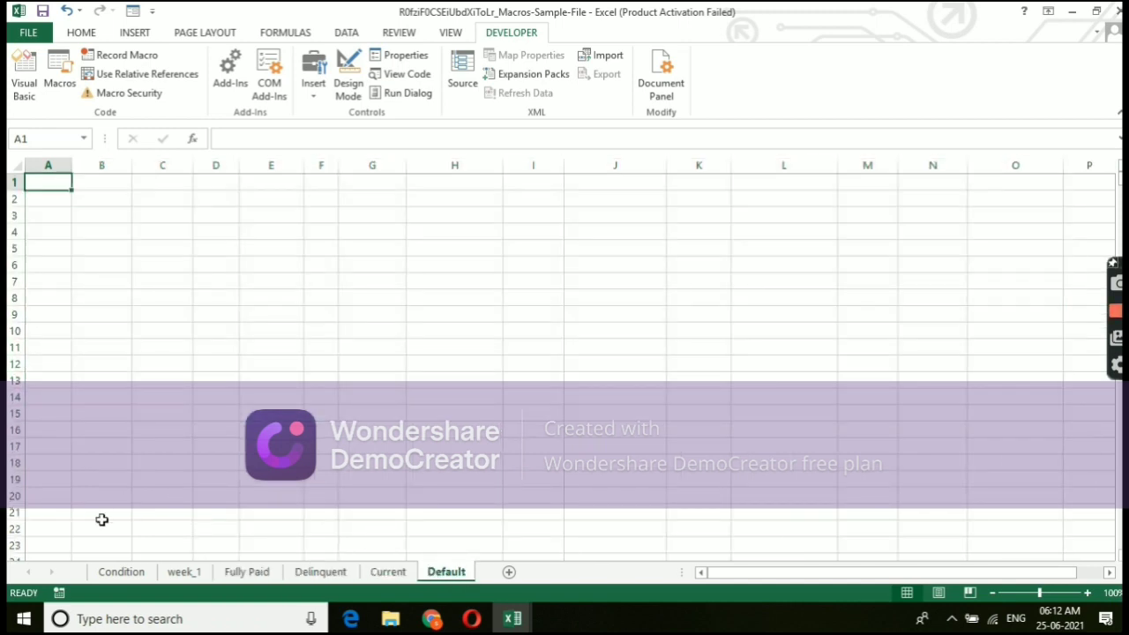
pyautogui.click(121, 571)
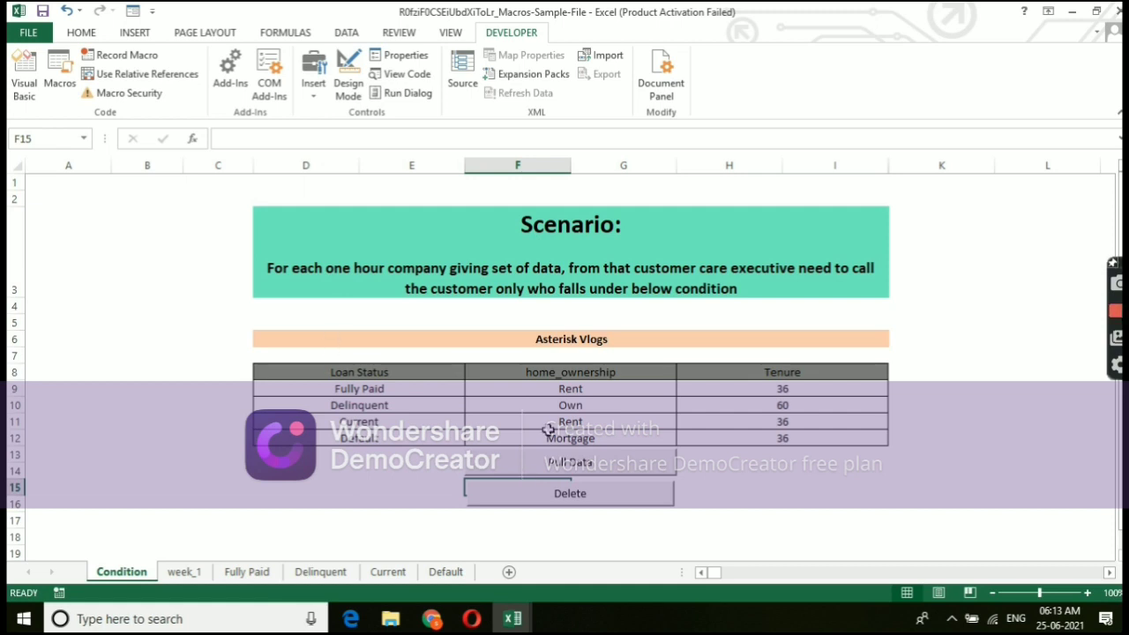
pyautogui.click(563, 470)
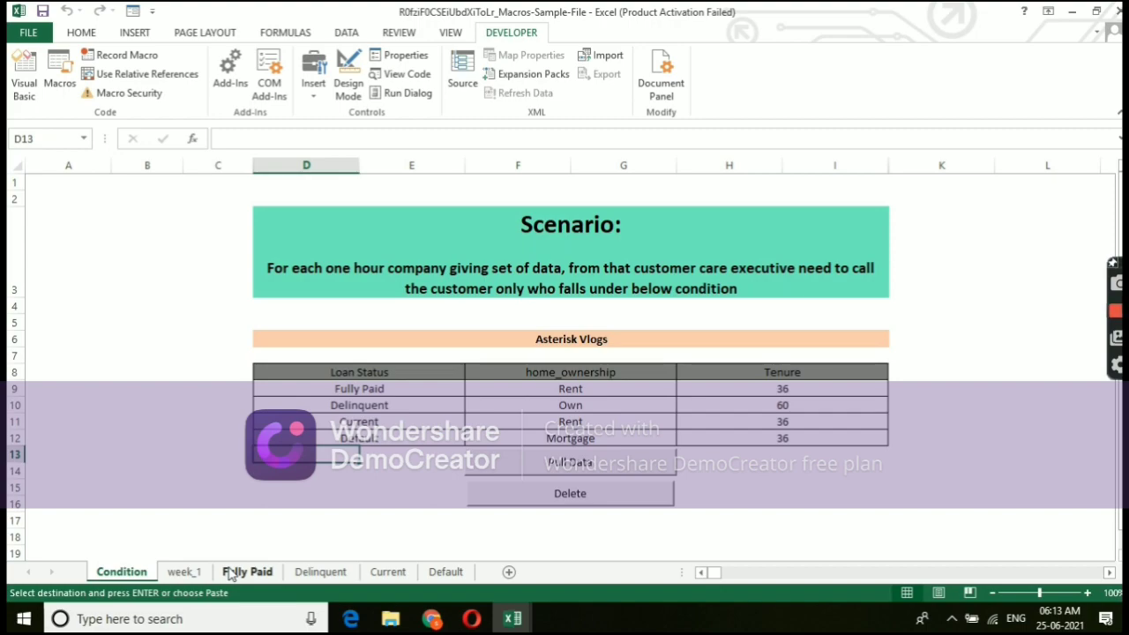
pyautogui.click(248, 572)
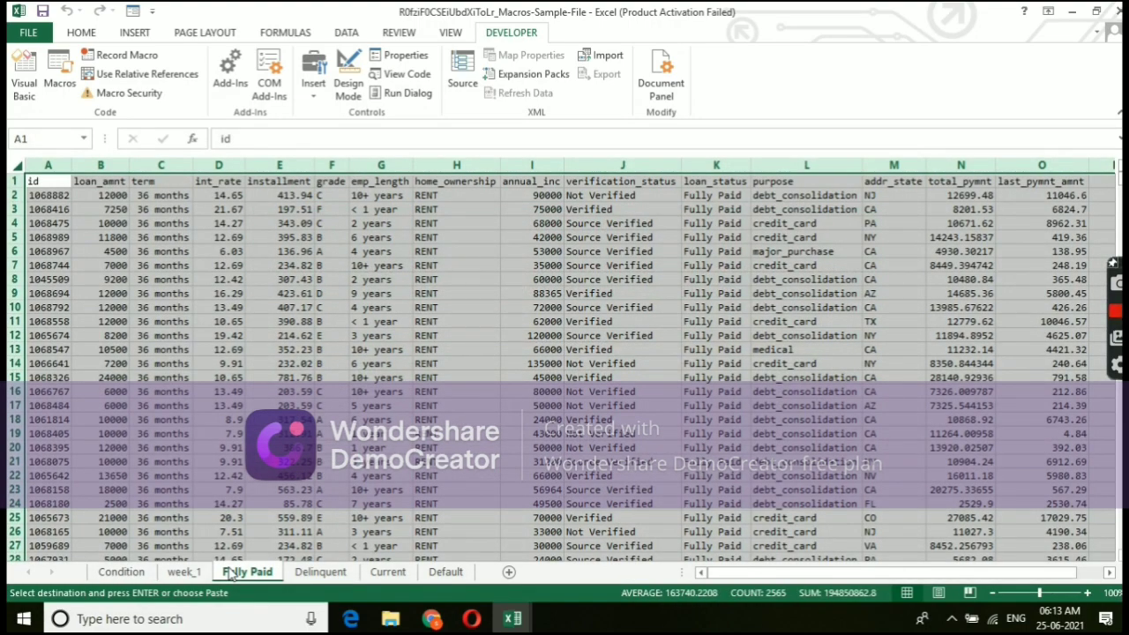
pyautogui.hotkey('ctrl', 'Home')
pyautogui.hotkey('ctrl', 'Down')
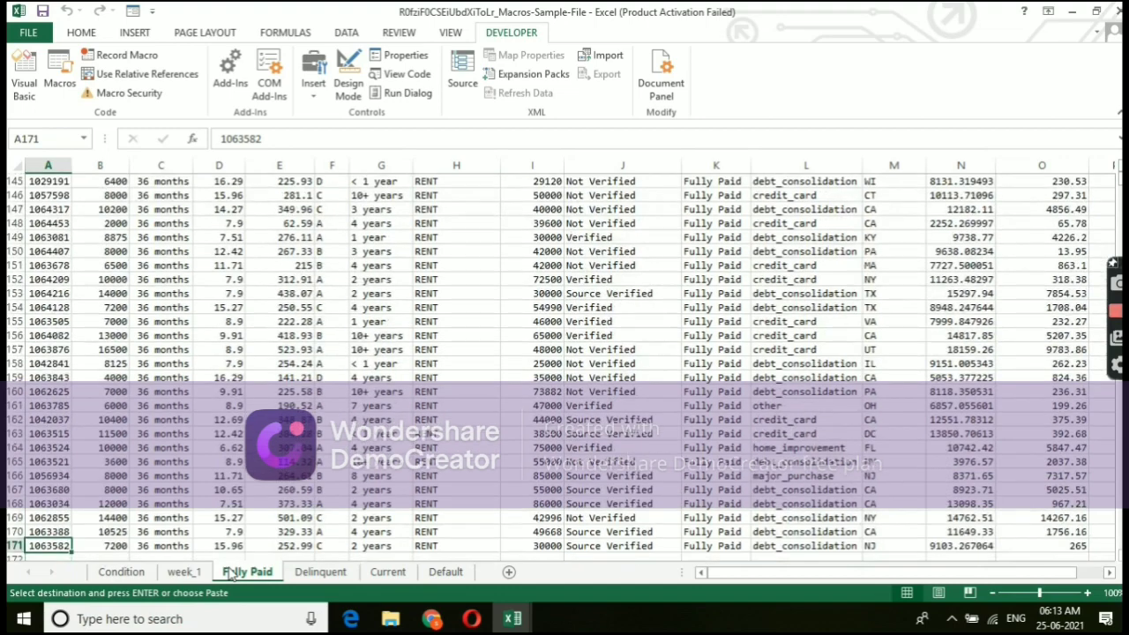
pyautogui.hotkey('ctrl', 'Home')
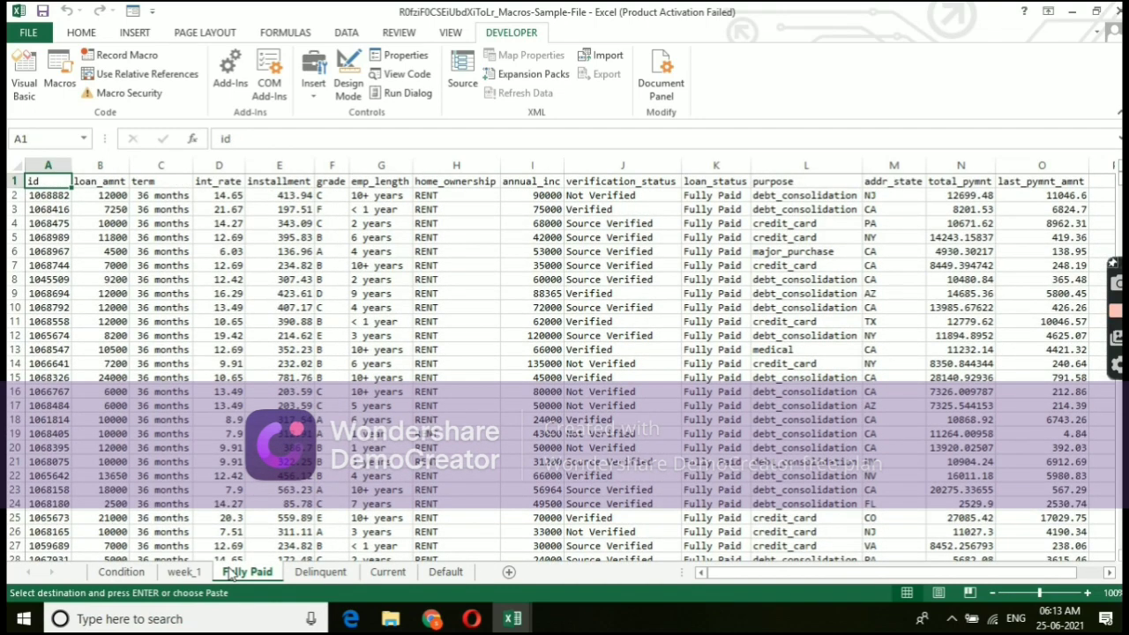
pyautogui.hotkey('ctrl', 'pagedown')
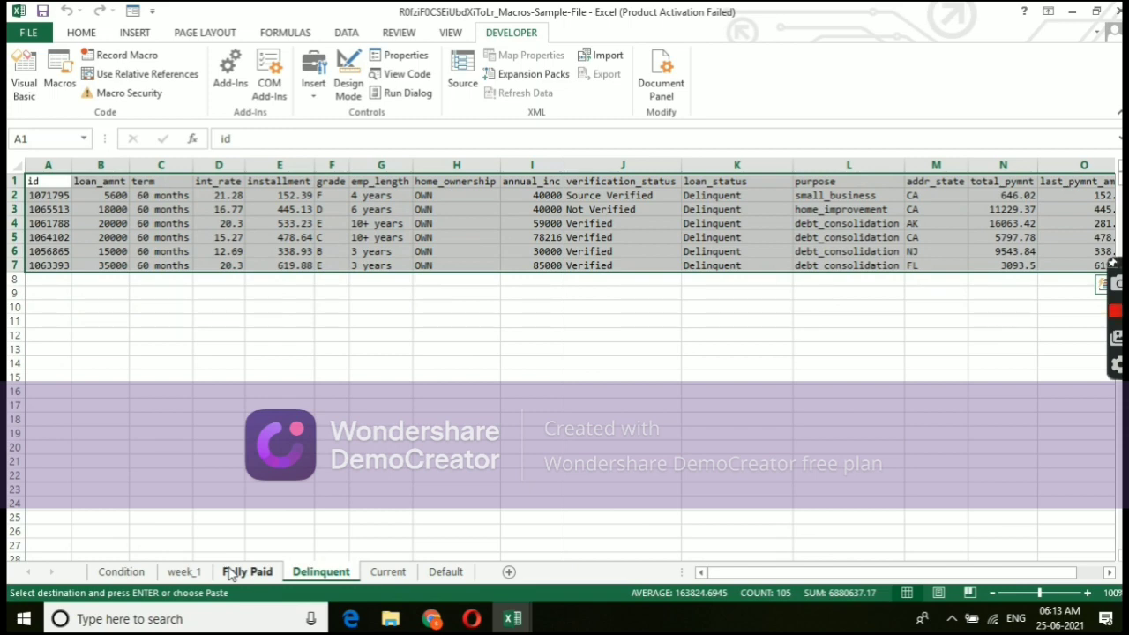
pyautogui.hotkey('ctrl', 'pagedown')
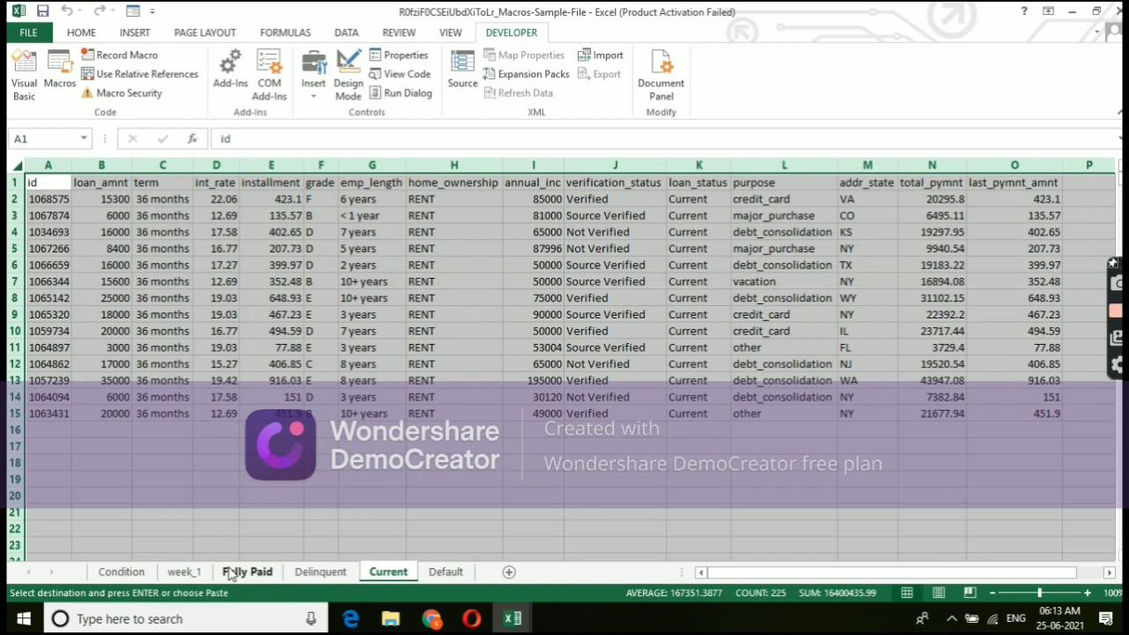
pyautogui.hotkey('ctrl', 'pagedown')
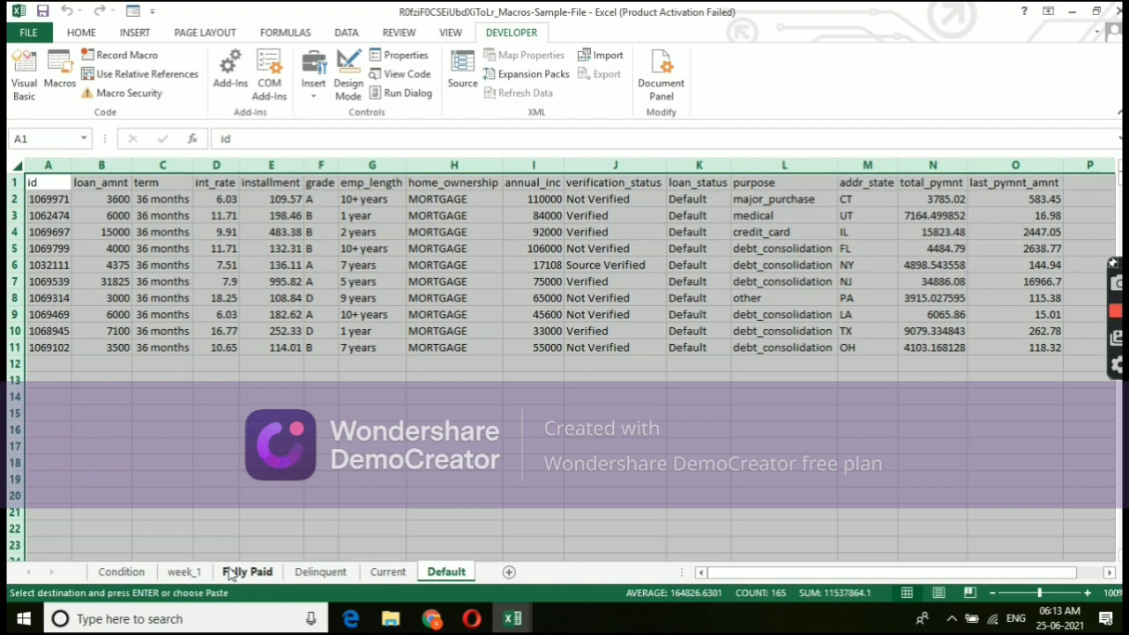
pyautogui.hotkey('ctrl', 'pageup')
pyautogui.hotkey('ctrl', 'pageup')
pyautogui.hotkey('ctrl', 'pageup')
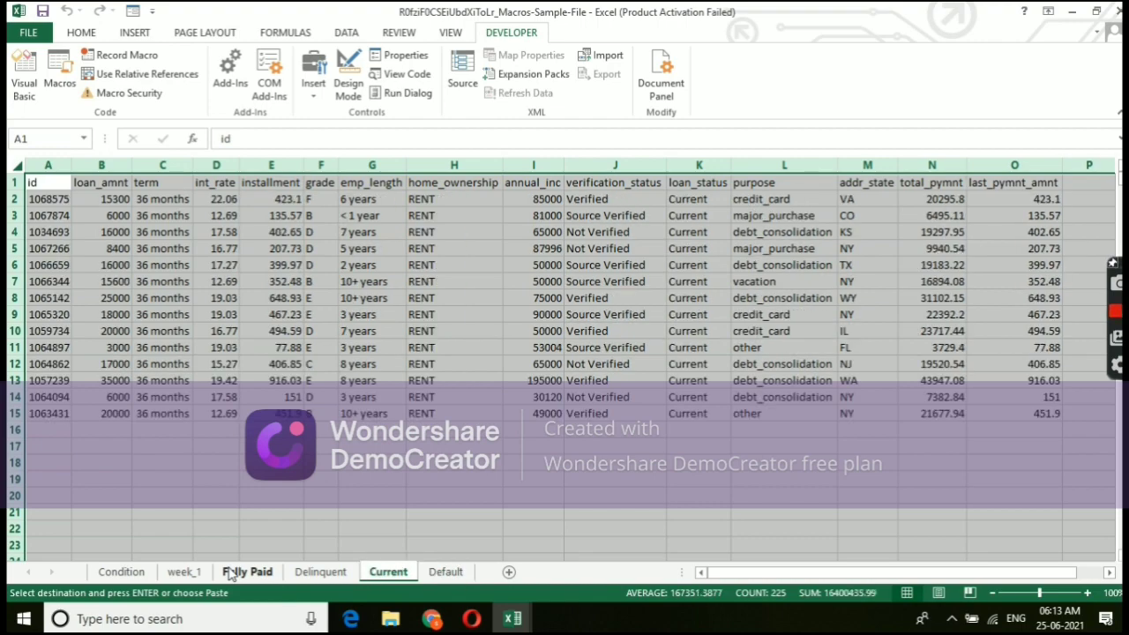
pyautogui.hotkey('ctrl', 'pageup')
pyautogui.hotkey('ctrl', 'pageup')
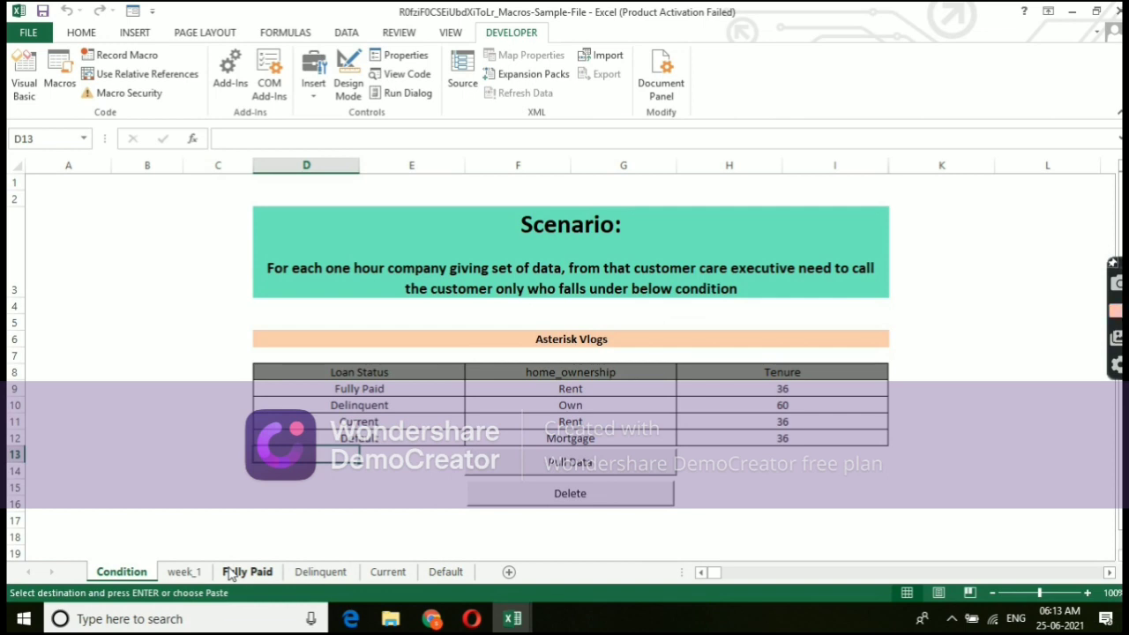
# Use the Delete button on the Condition sheet to empty the Fully Paid, Delinquent, Current and Default sheets.
pyautogui.click(572, 494)
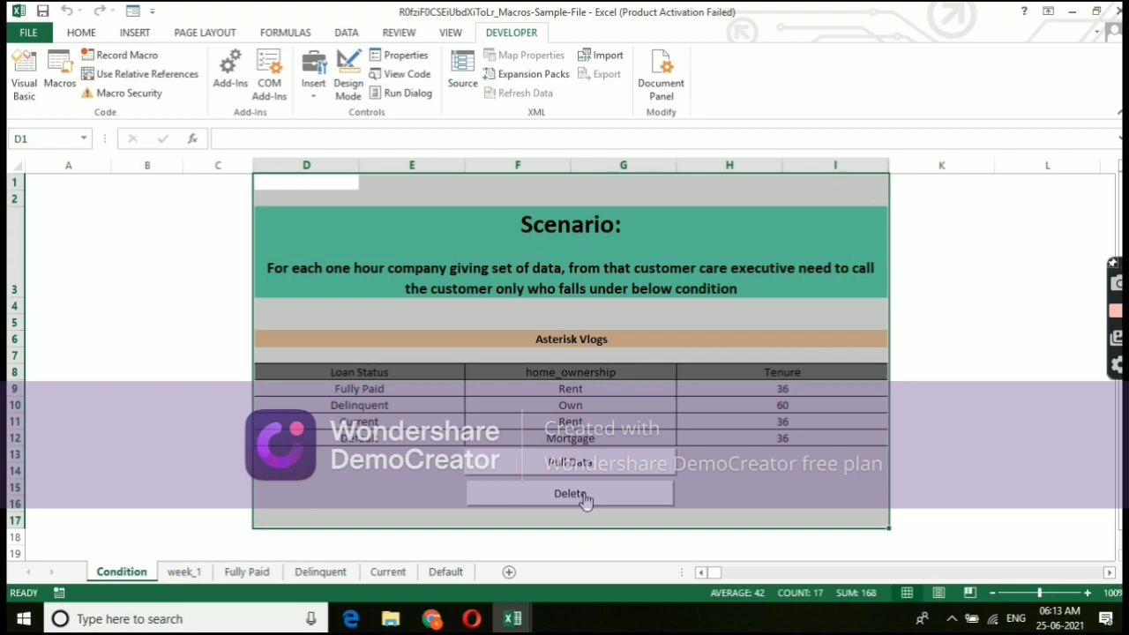
pyautogui.click(582, 495)
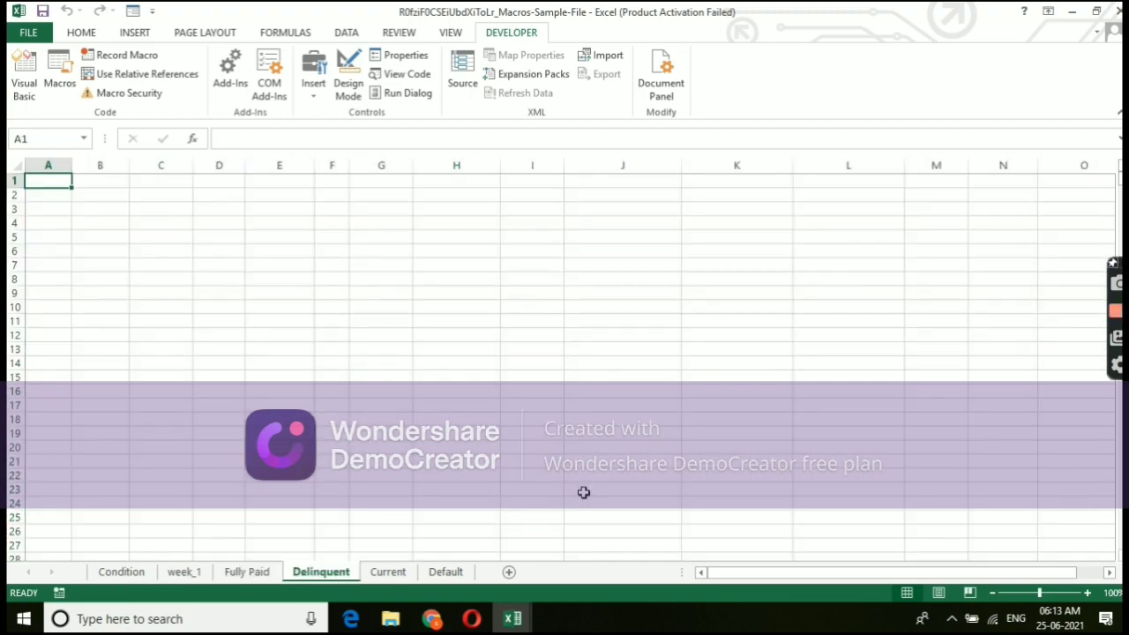